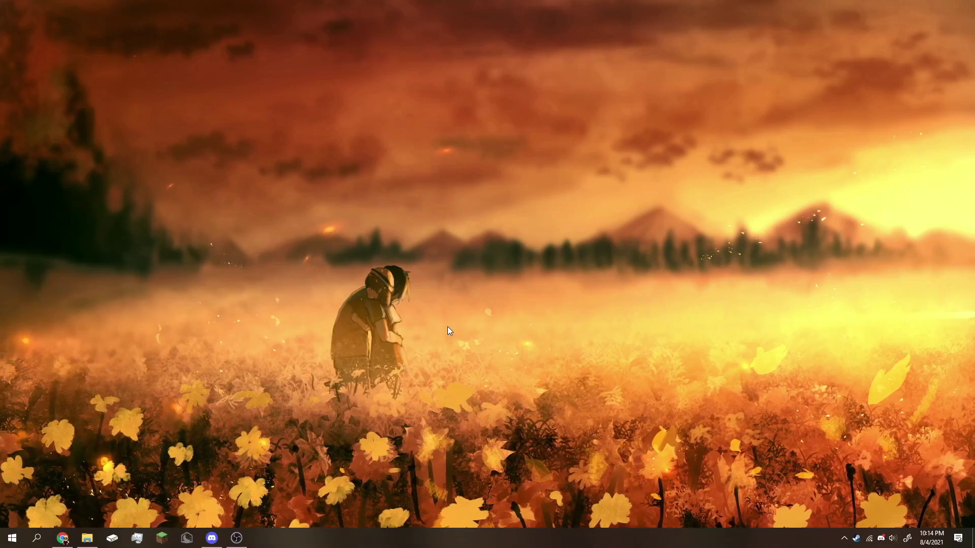
- Download EasyInstaller.exe (8.8 MB) from the Old Builds page of the Rift GitBook docs
mouse_move(64, 540)
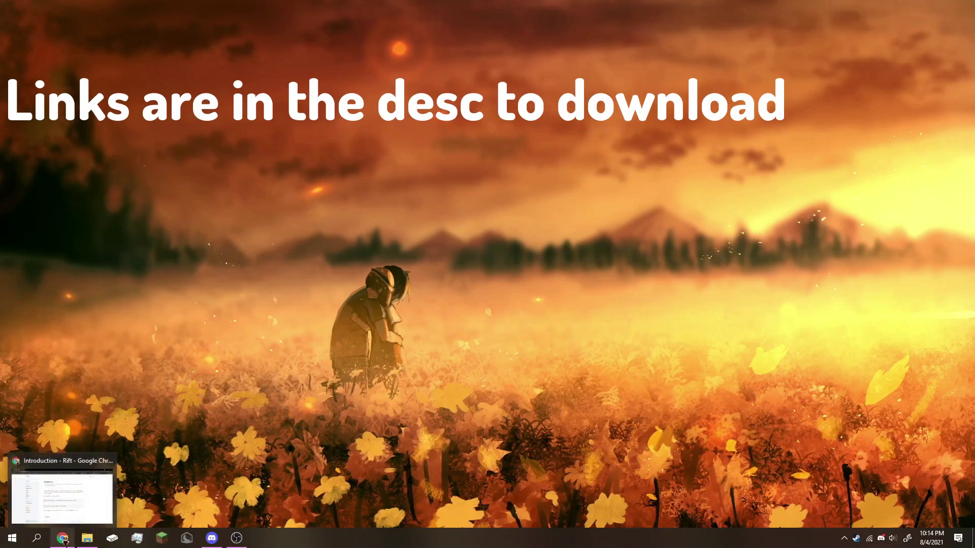
left_click(63, 539)
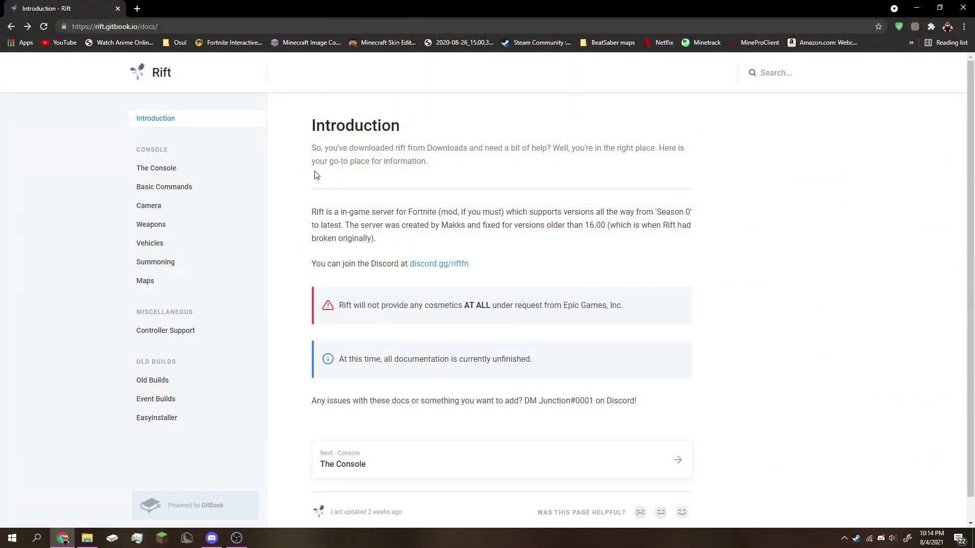
left_click(173, 382)
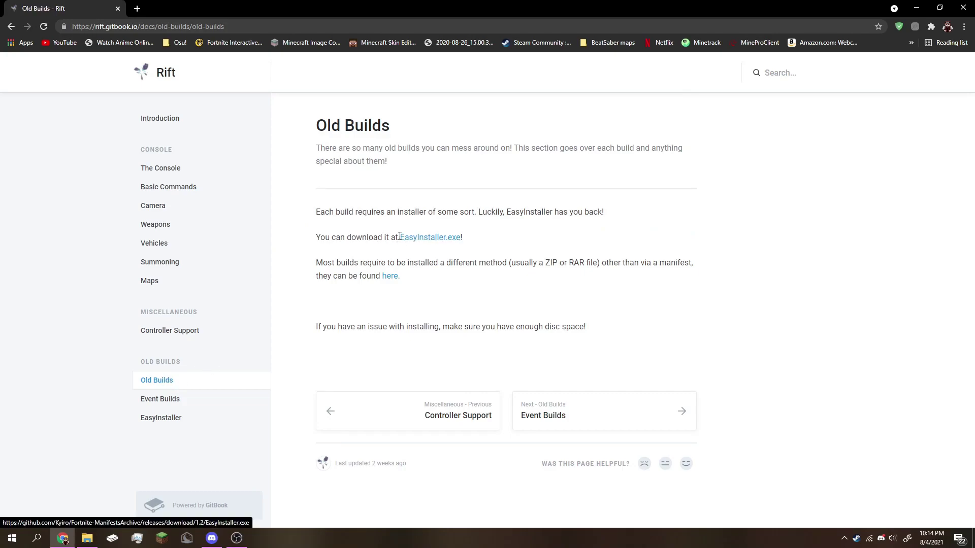
left_click(418, 237)
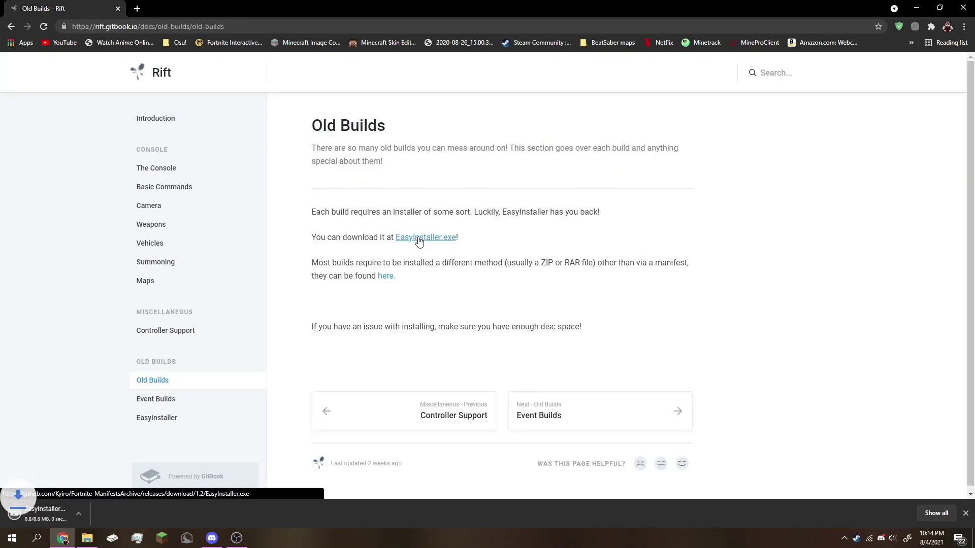
- Open the EasyInstaller download, then cancel the .NET Core 3.1 SDK v3.1.411 x64 installer download
left_click(77, 517)
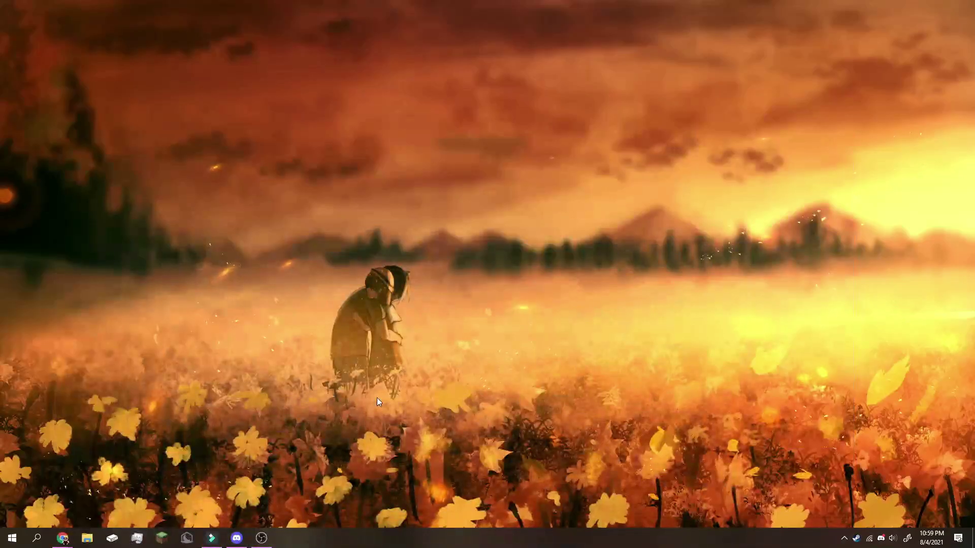
left_click(237, 536)
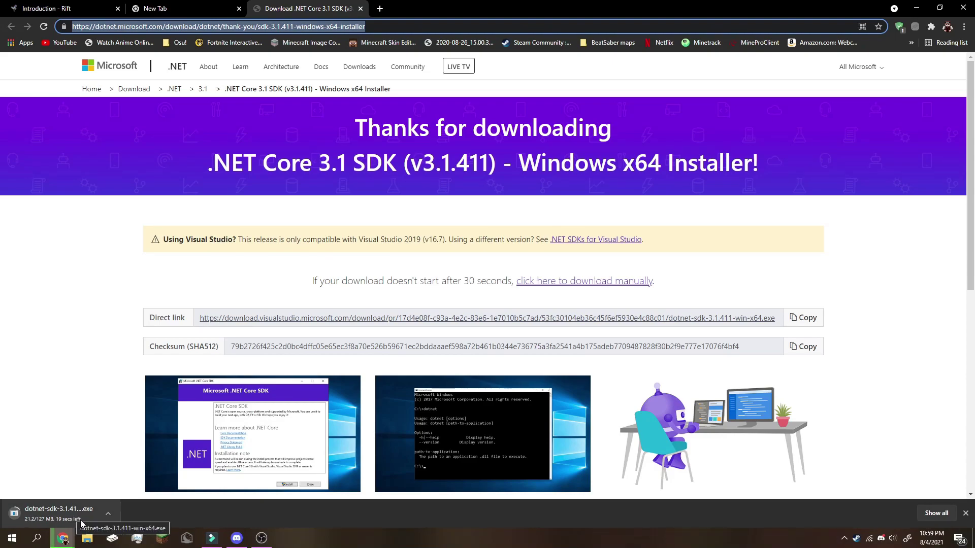
left_click(109, 514)
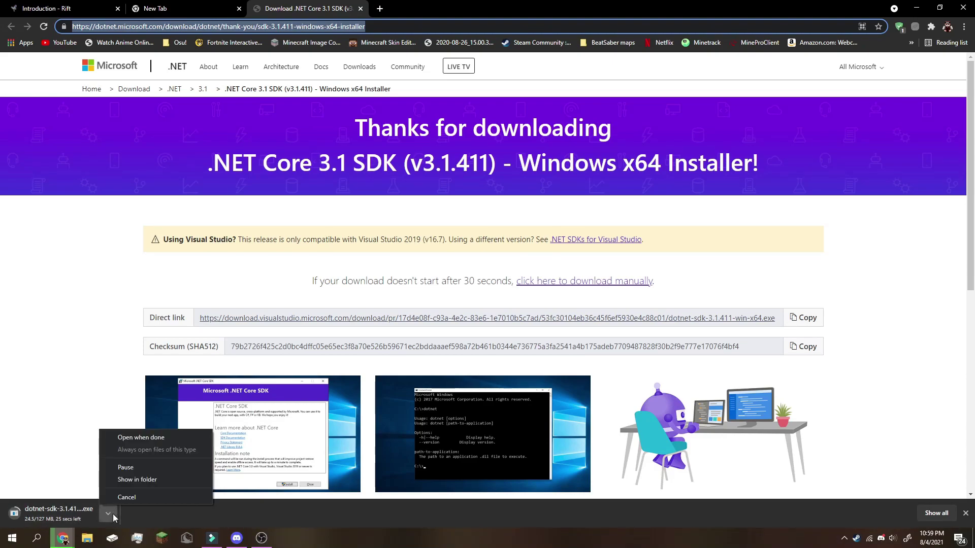
left_click(144, 501)
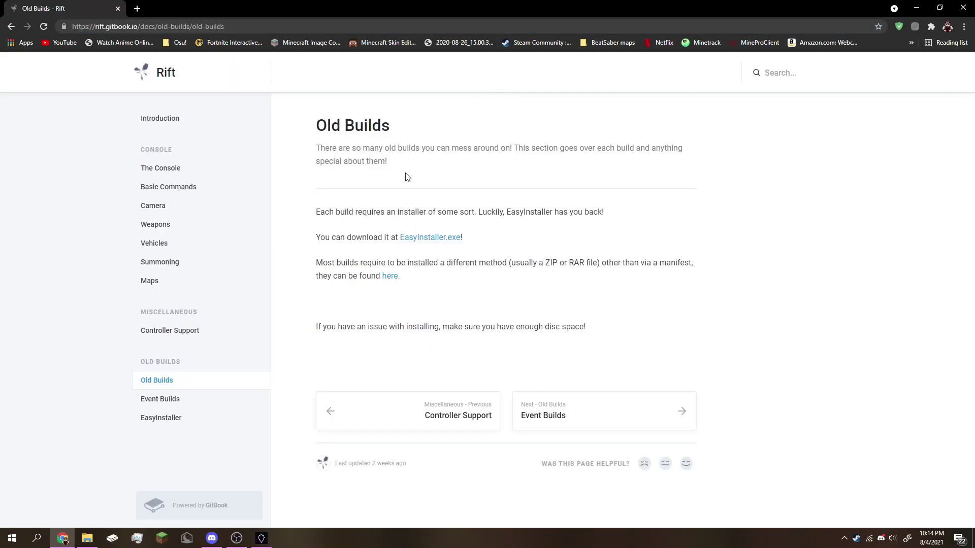
- Download the Rift.zip attachment from the Rift Discord server's #download channel
left_click(217, 540)
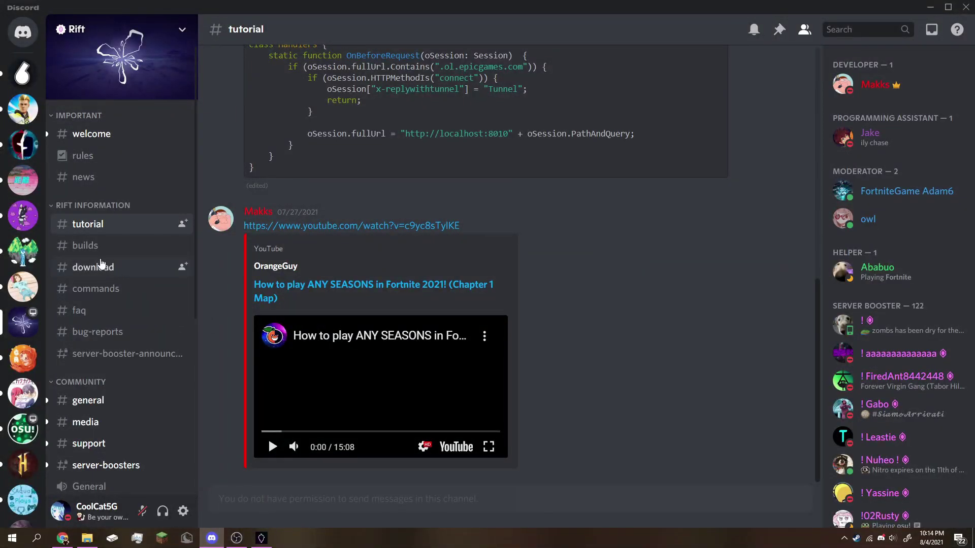
left_click(101, 272)
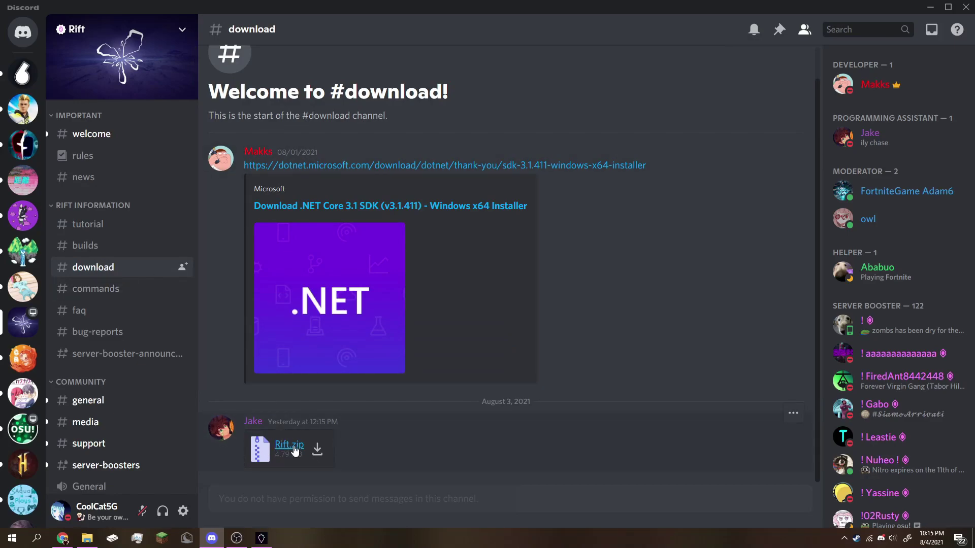
left_click(289, 445)
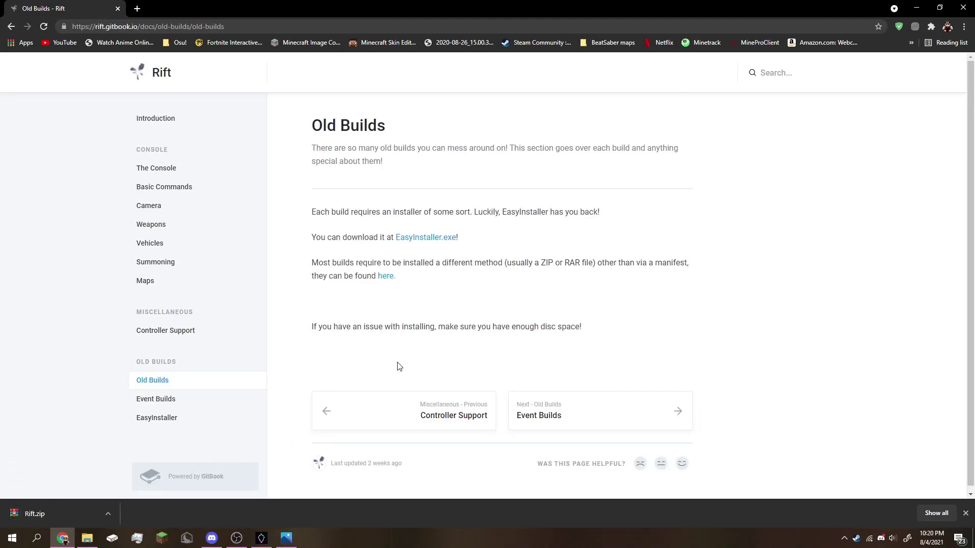
- Extract Rift.zip with WinRAR into D:\downloads\Rift
left_click(88, 536)
scroll(190, 244, "up", 2)
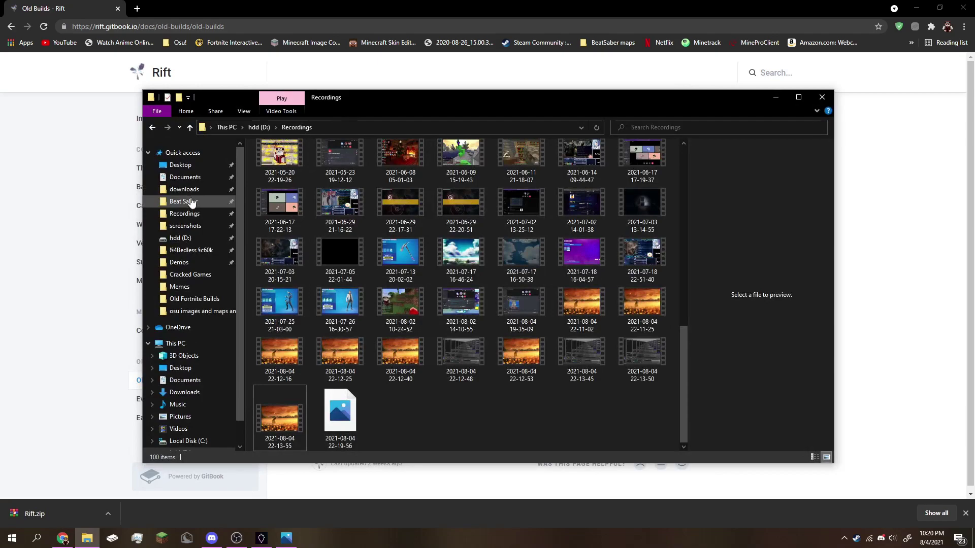
left_click(191, 190)
left_click(398, 181)
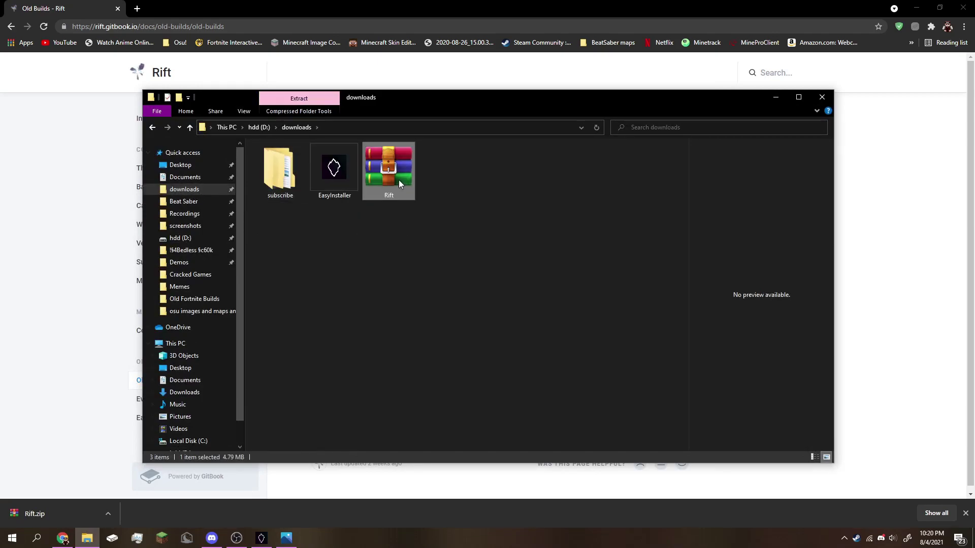
right_click(399, 181)
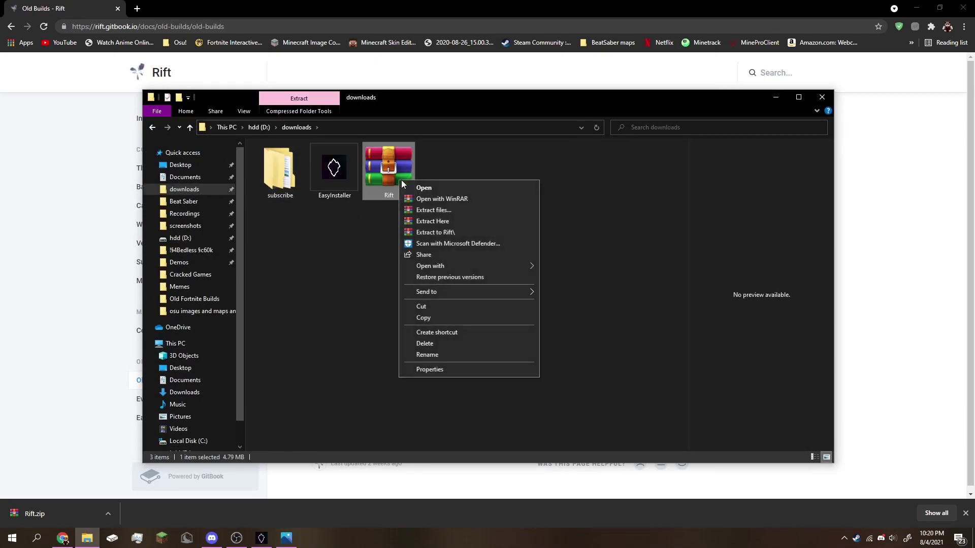
left_click(425, 213)
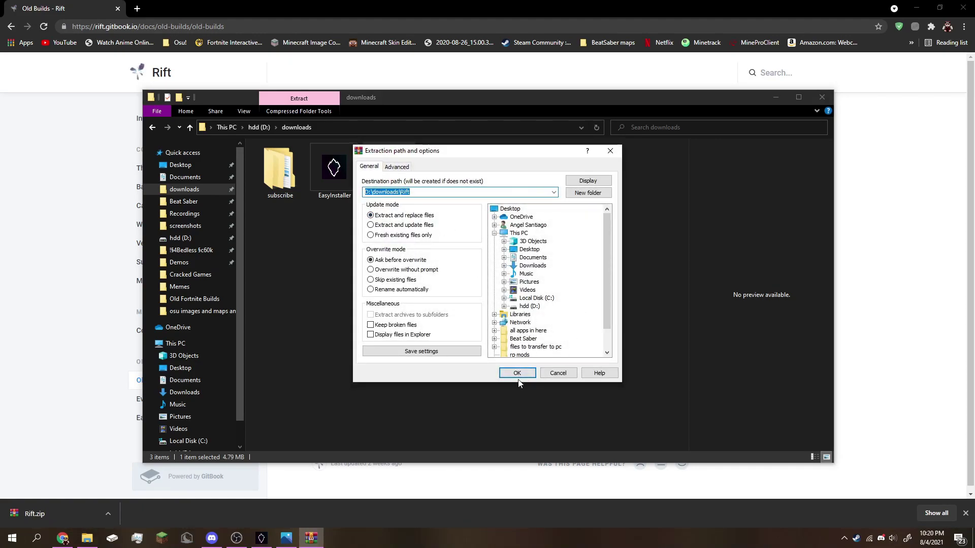
left_click(517, 376)
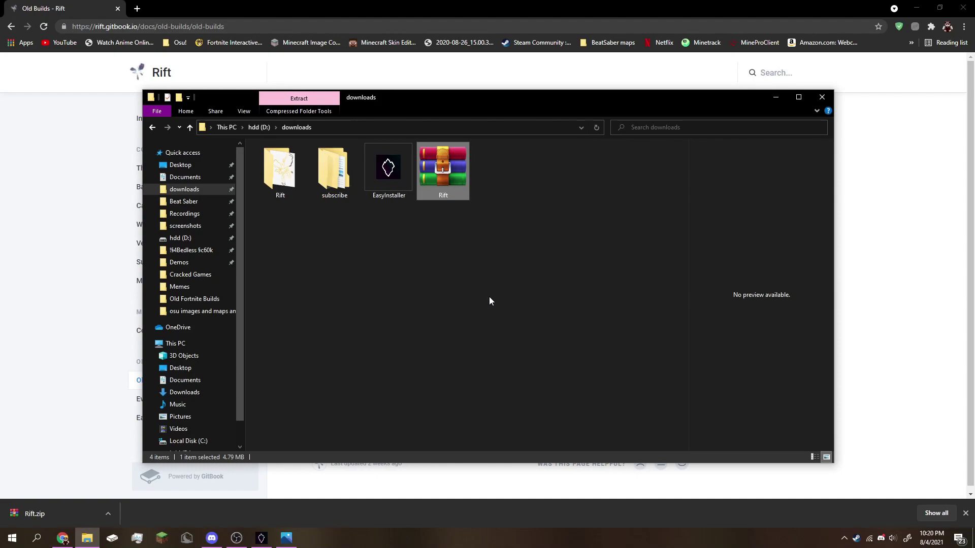
left_click(414, 301)
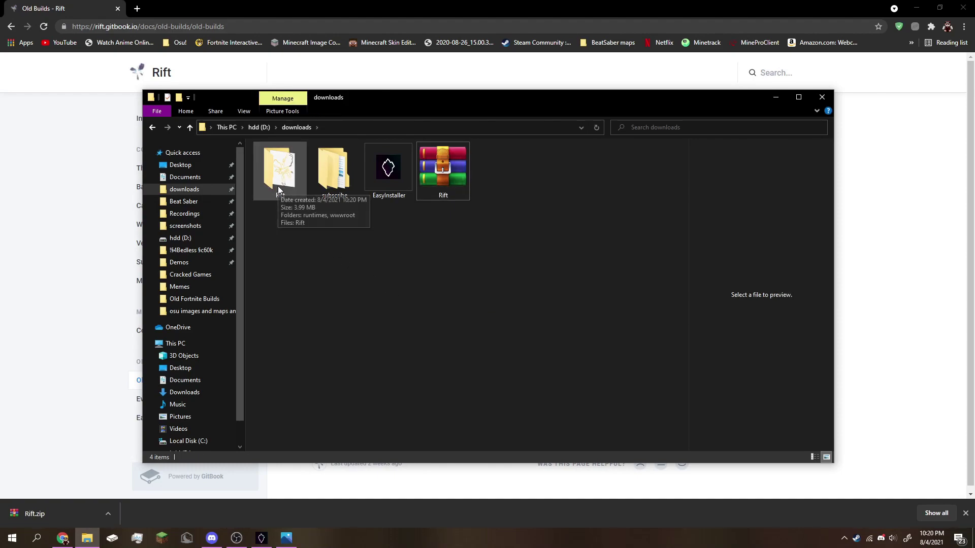
- Launch Rift 2.0.1 from the extracted folder, view its About page, then minimize it
double_click(279, 186)
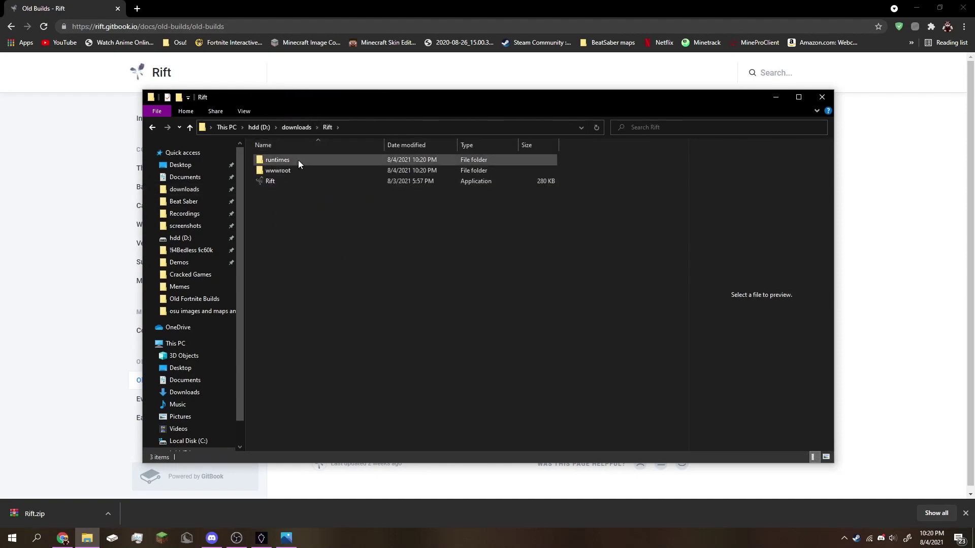
double_click(284, 181)
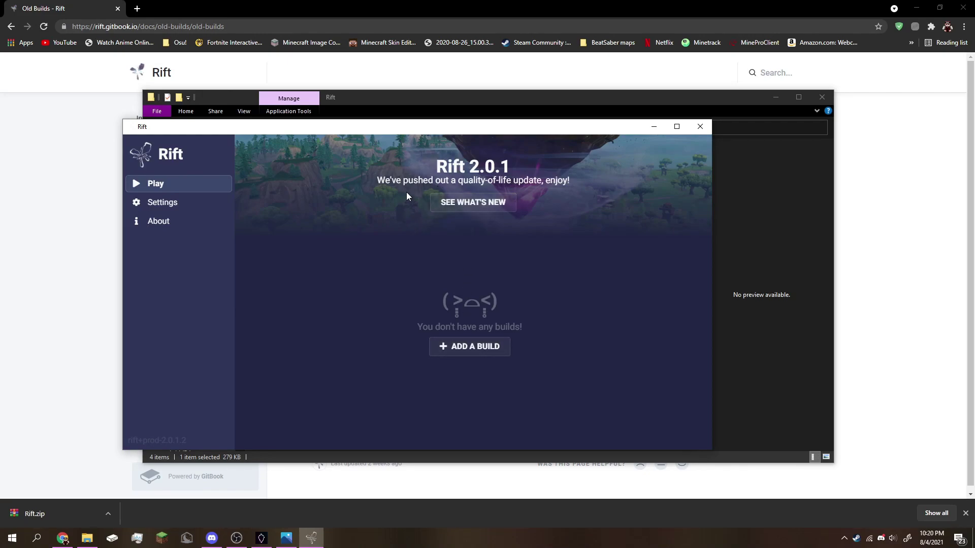
left_click(195, 228)
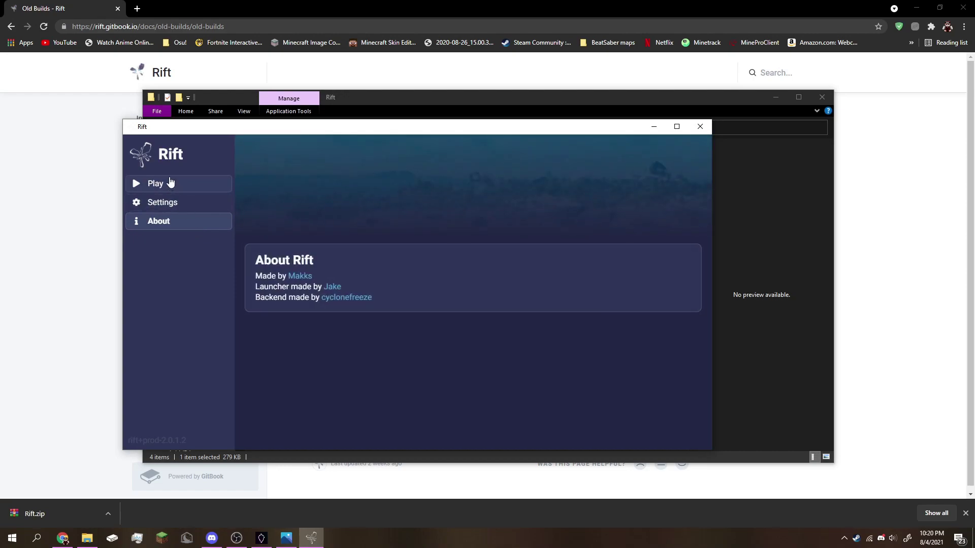
left_click(170, 183)
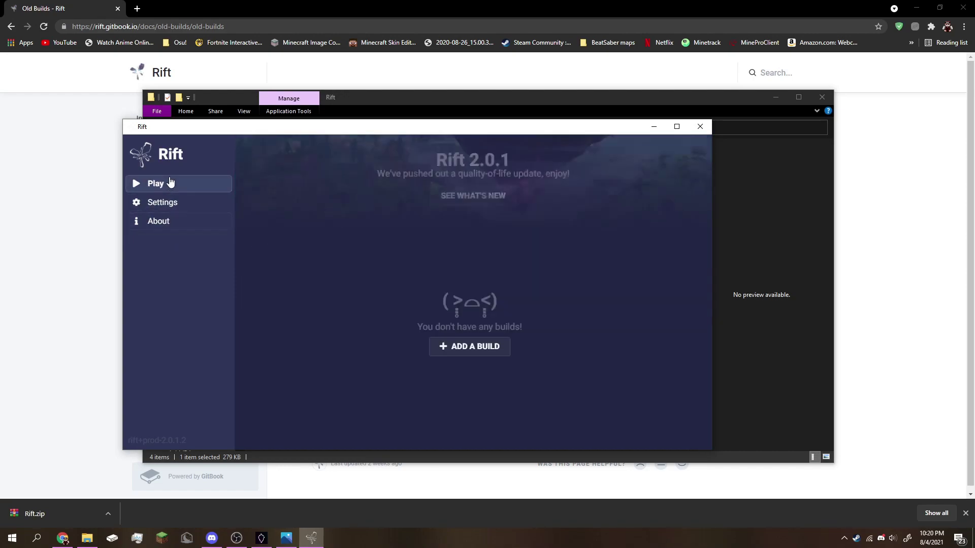
left_click(654, 126)
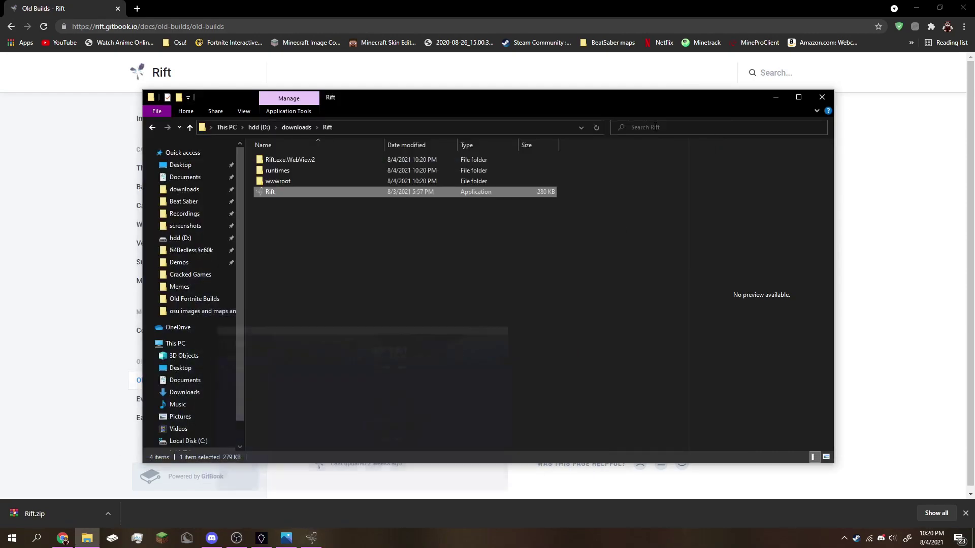
left_click(406, 325)
- Create a new folder named 'Old Fortnite Builds' in D:\downloads
left_click(294, 127)
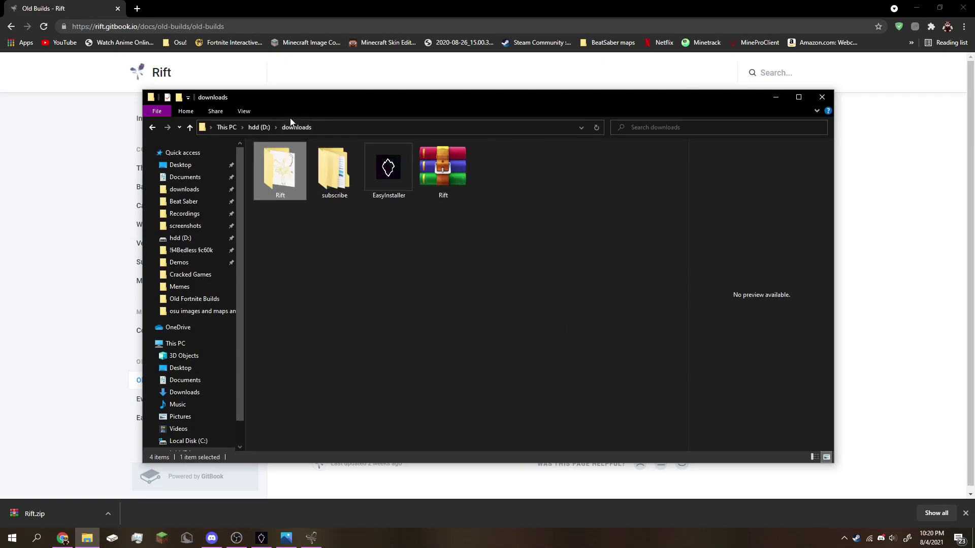
left_click(410, 255)
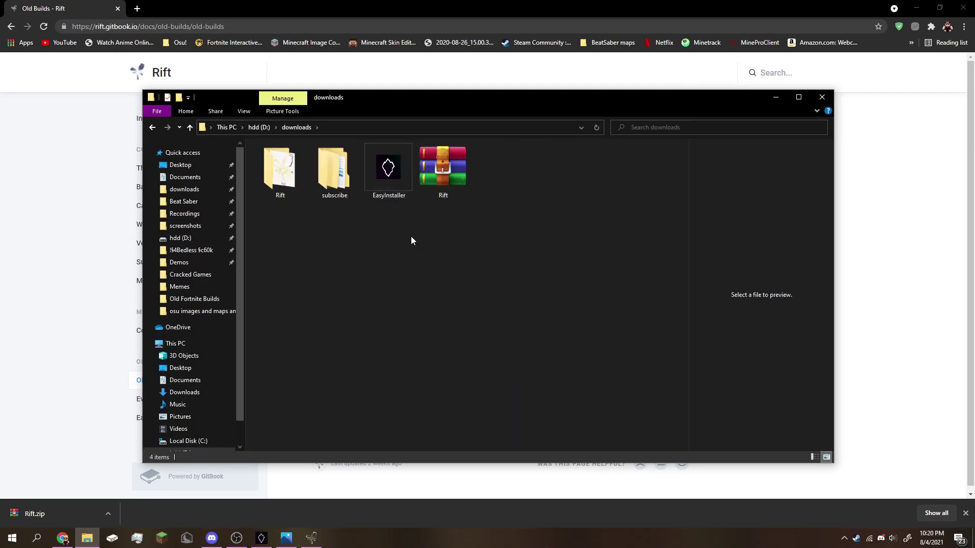
right_click(411, 237)
mouse_move(443, 375)
left_click(536, 376)
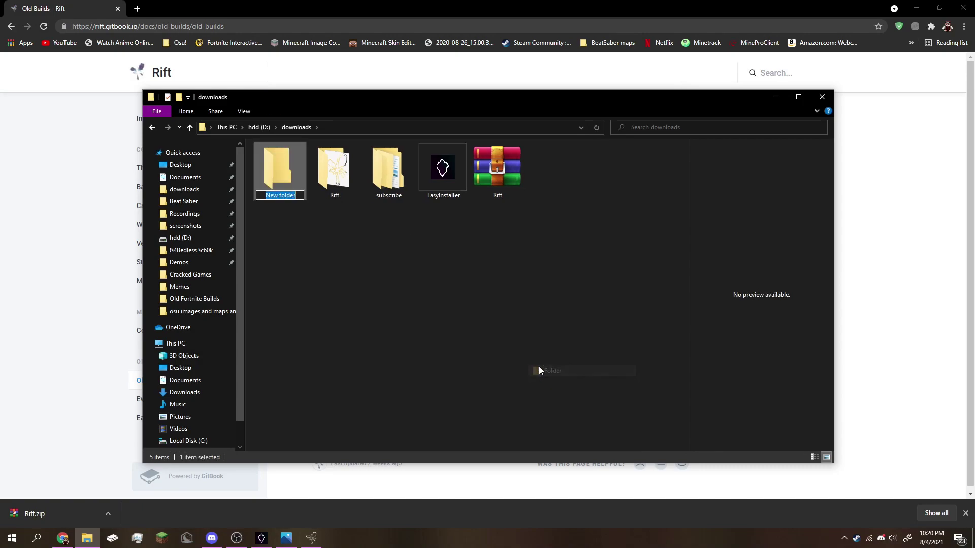
type("Old Fortnite Builds")
key("Return")
left_click(528, 352)
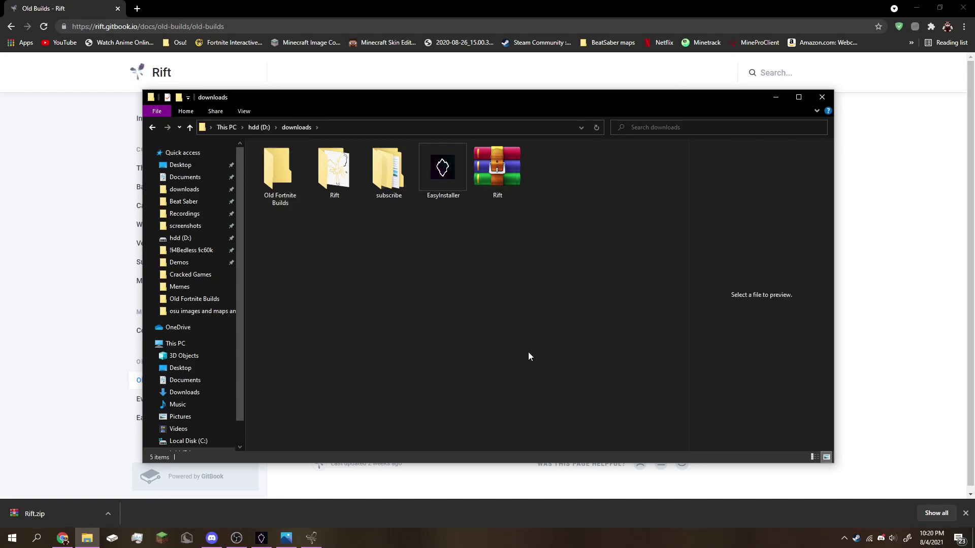
left_click(261, 538)
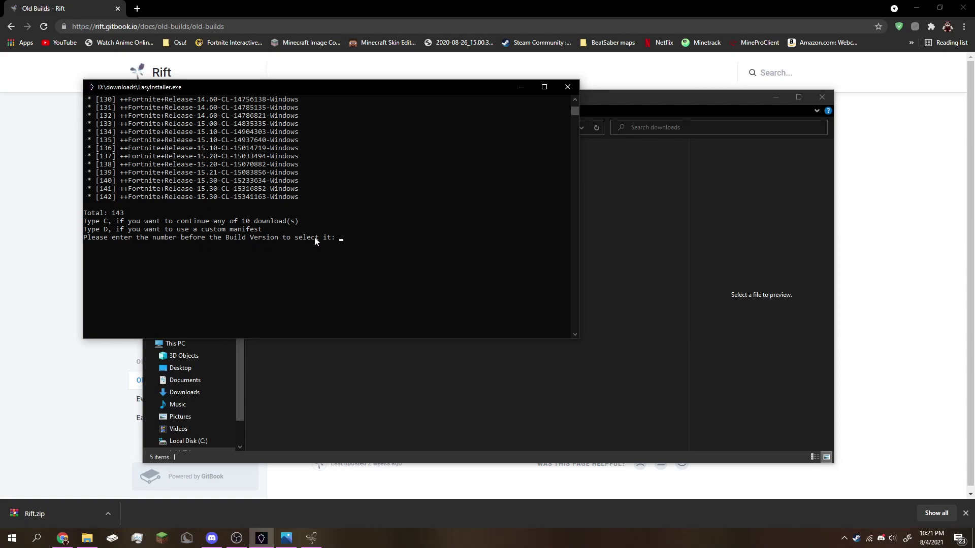
- Select build 75, Fortnite Release 10.40 for Windows, from EasyInstaller's build list
scroll(314, 241, "up", 20)
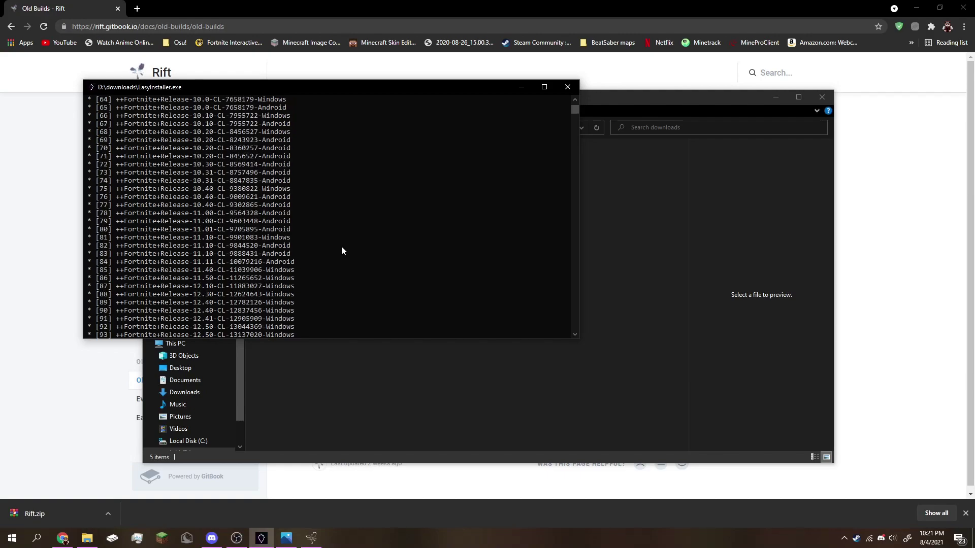
scroll(314, 249, "up", 3)
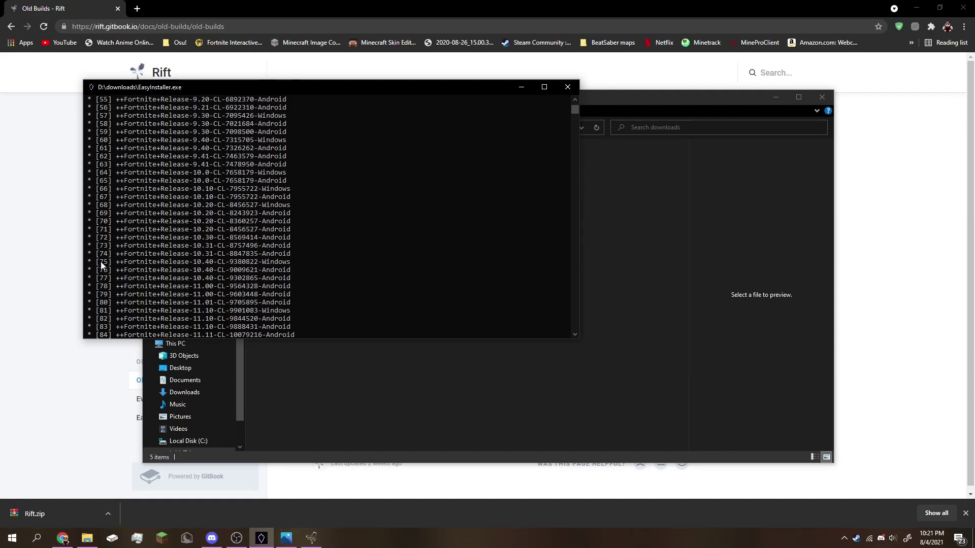
scroll(243, 256, "down", 9)
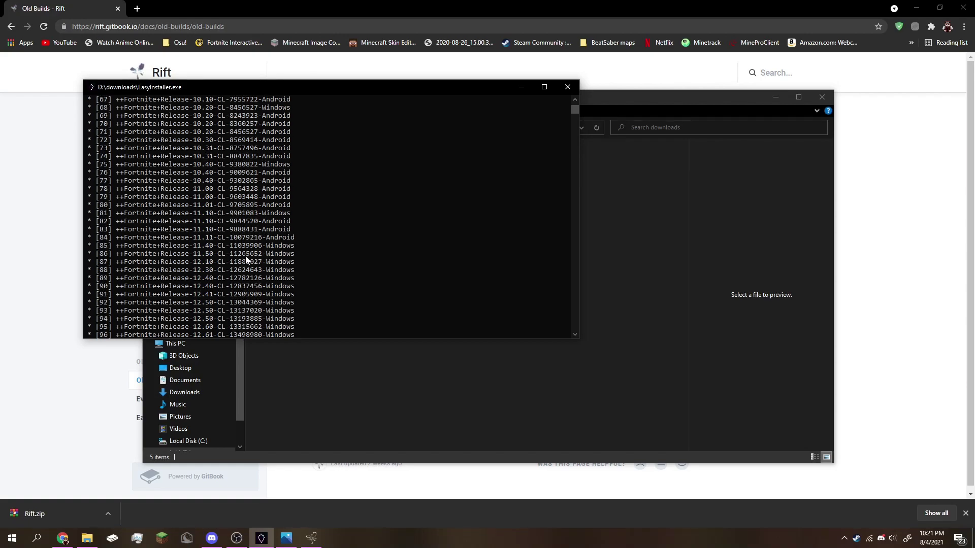
scroll(287, 251, "down", 15)
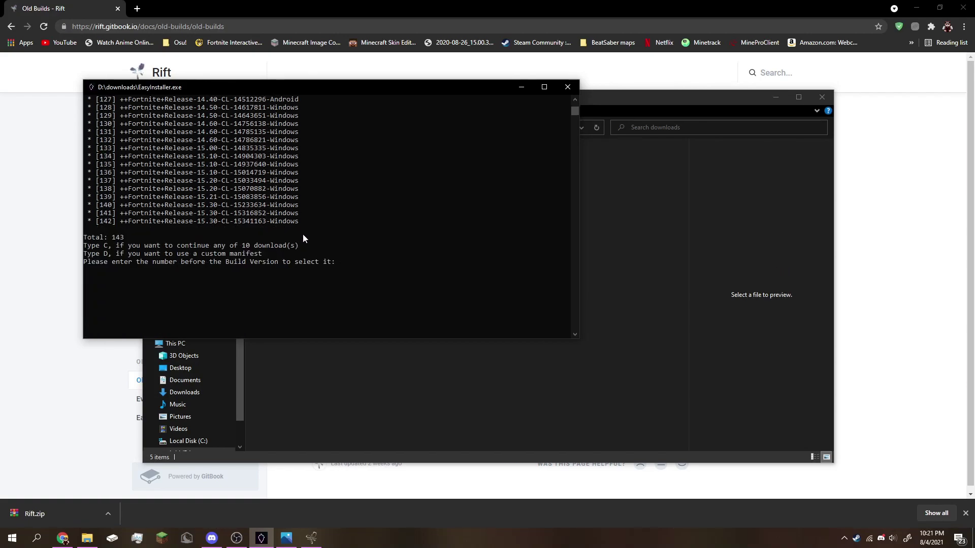
type("75")
key("Return")
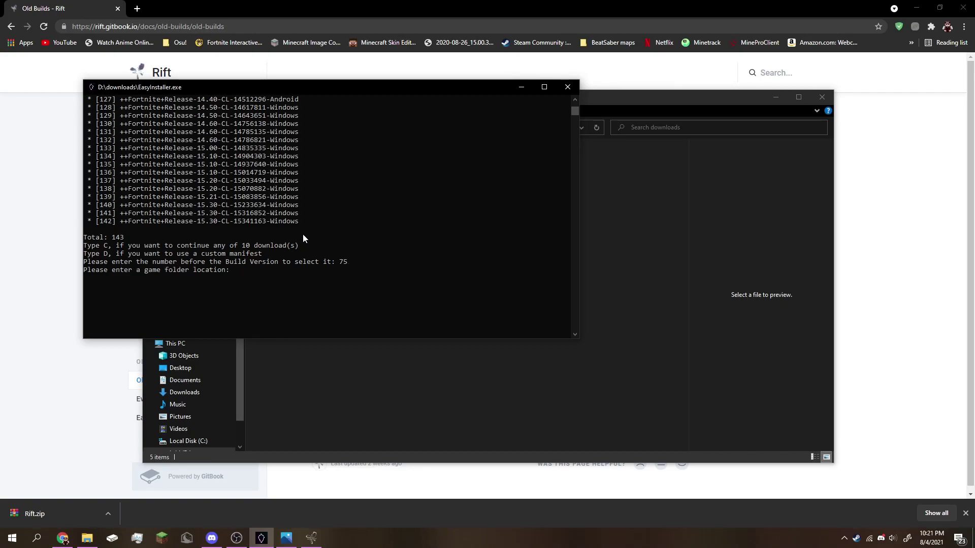
left_click(368, 387)
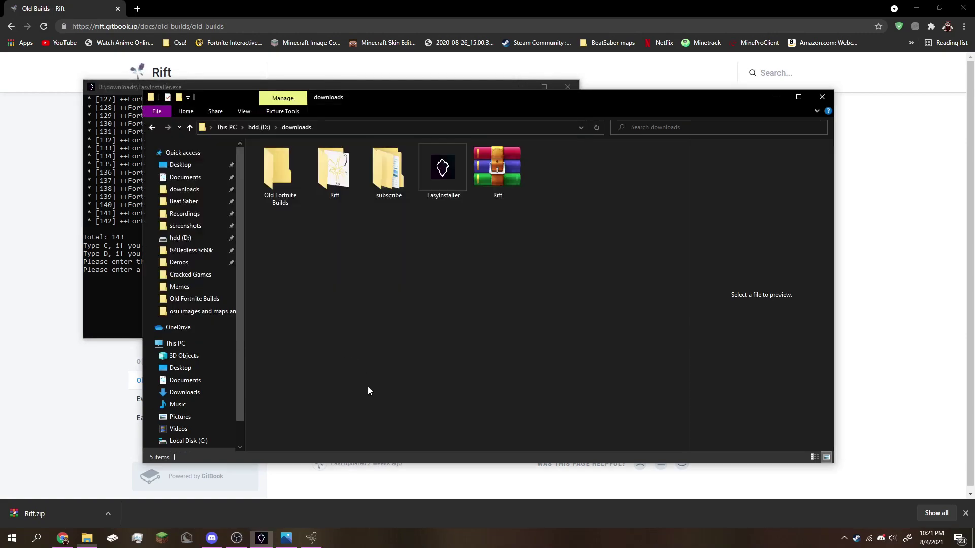
- Give EasyInstaller the Old Fortnite Builds folder path as game folder, starting the 28487 MiB download
double_click(279, 193)
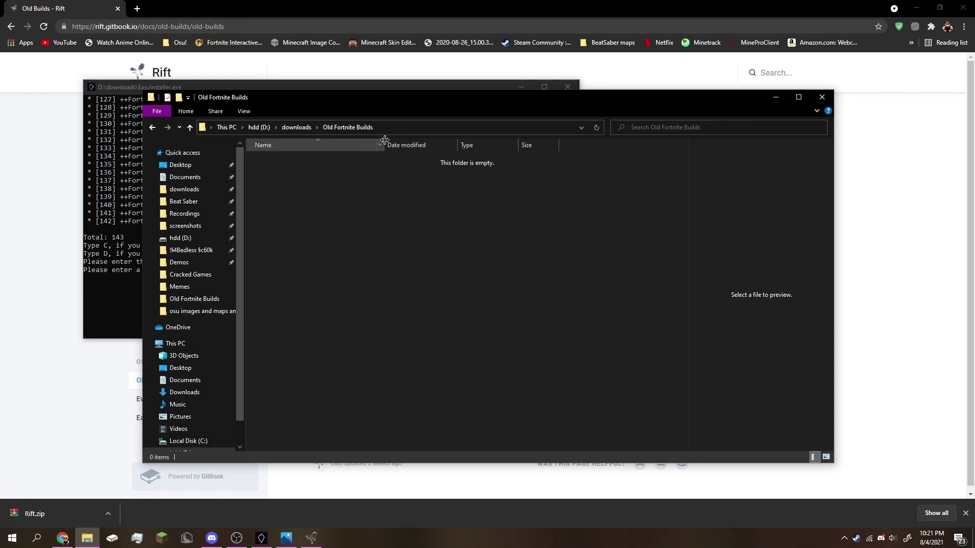
left_click(399, 127)
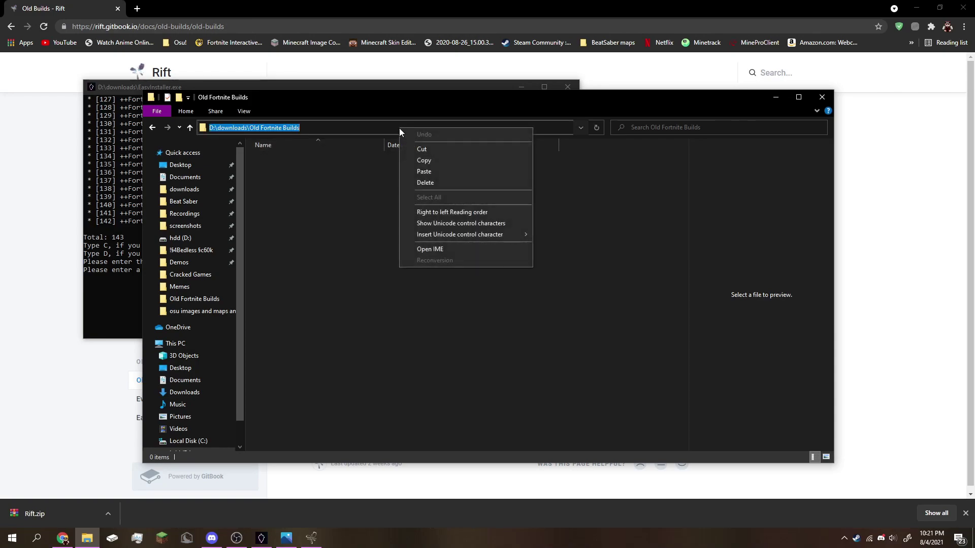
right_click(399, 128)
left_click(418, 161)
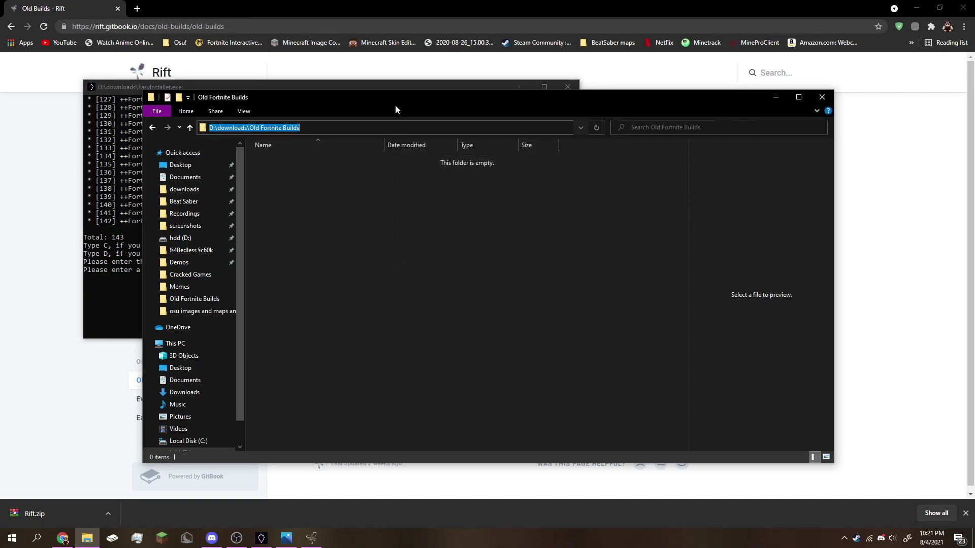
left_click(381, 85)
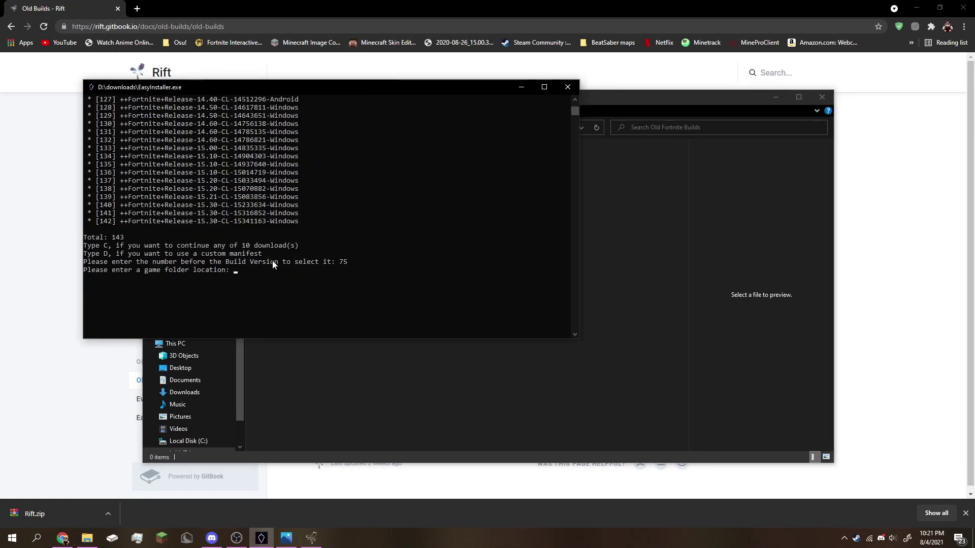
left_click(239, 270)
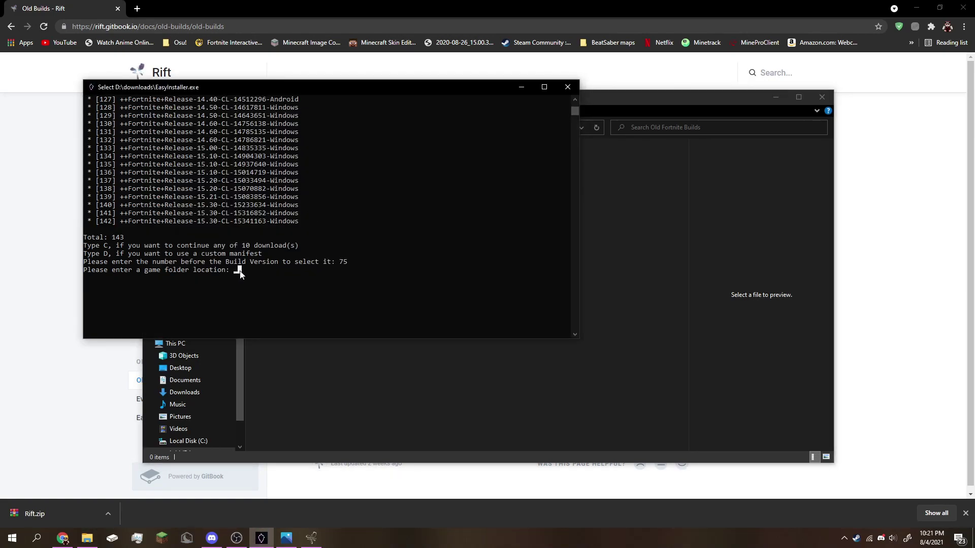
key("ctrl+v")
key("Return")
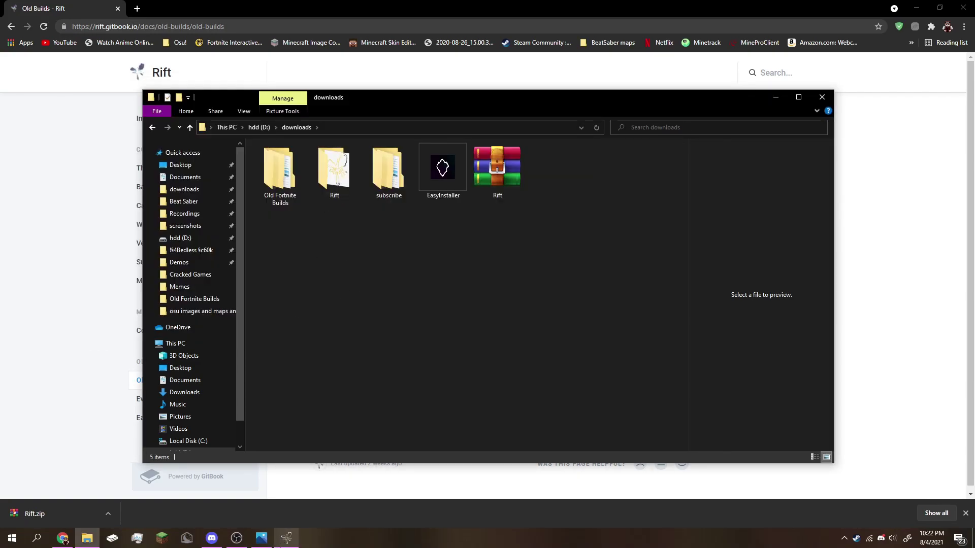
- Add a Rift build 'End Event' pointing to D:\downloads\Old Fortnite Builds\The End Event
left_click(286, 539)
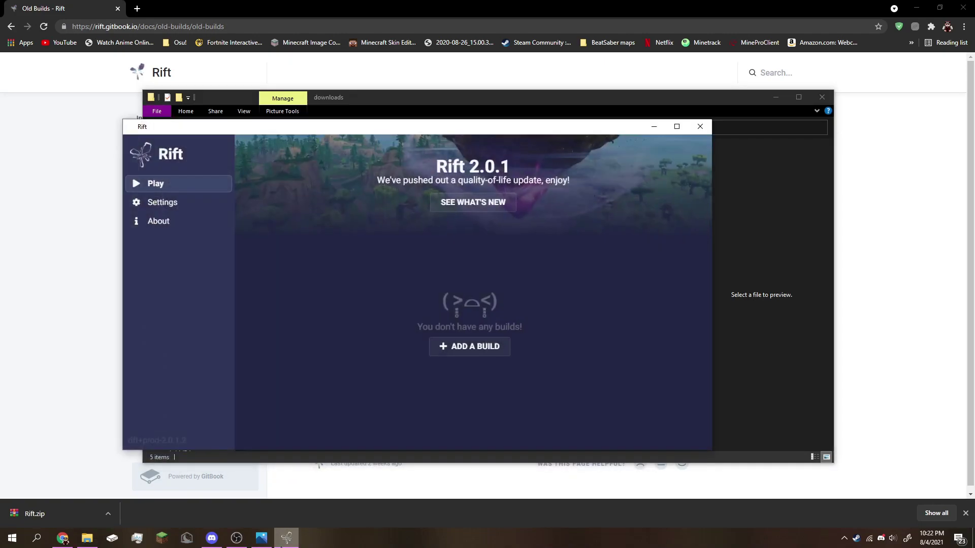
left_click(455, 354)
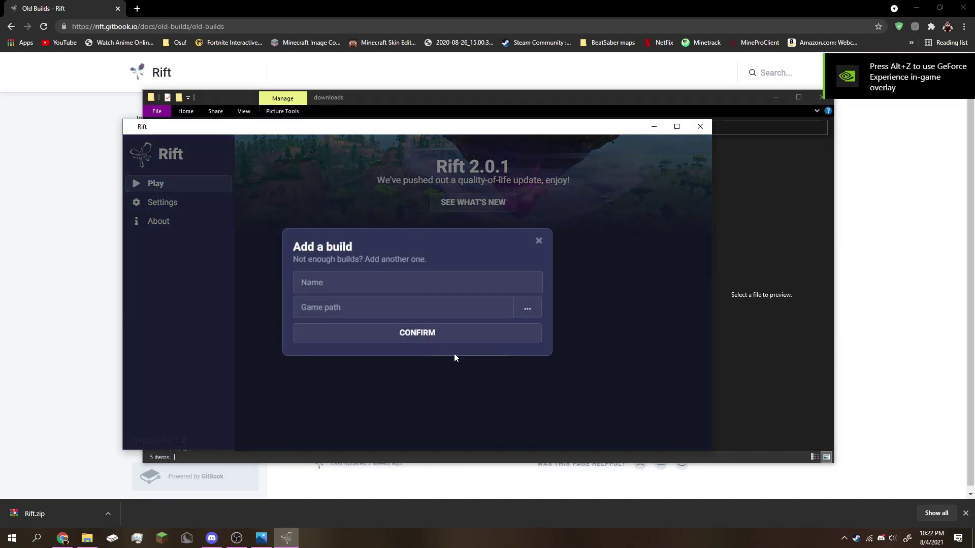
left_click(527, 312)
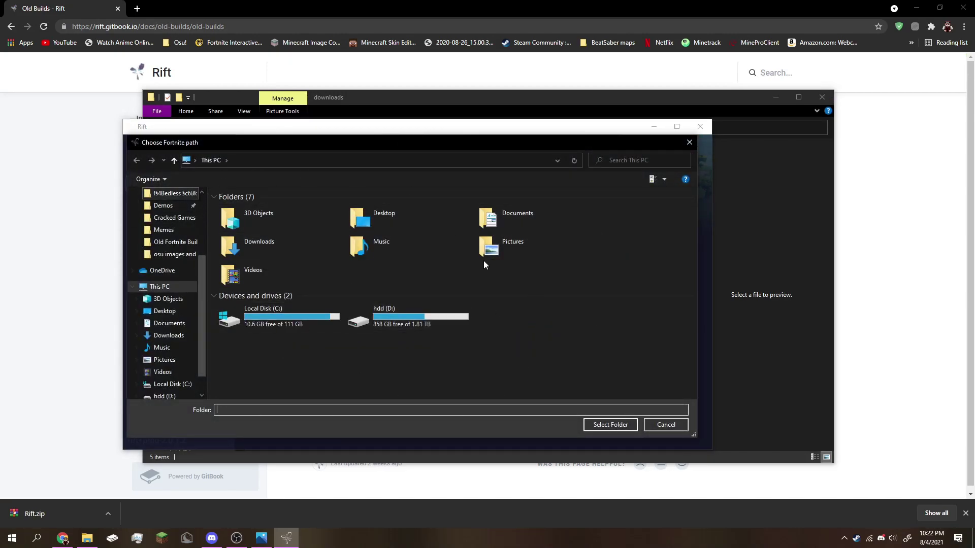
scroll(157, 300, "up", 3)
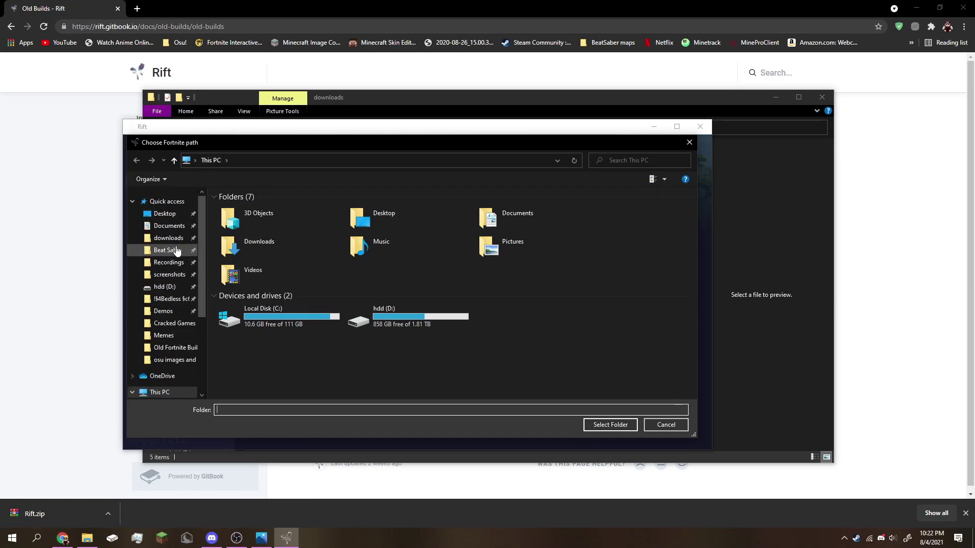
left_click(169, 238)
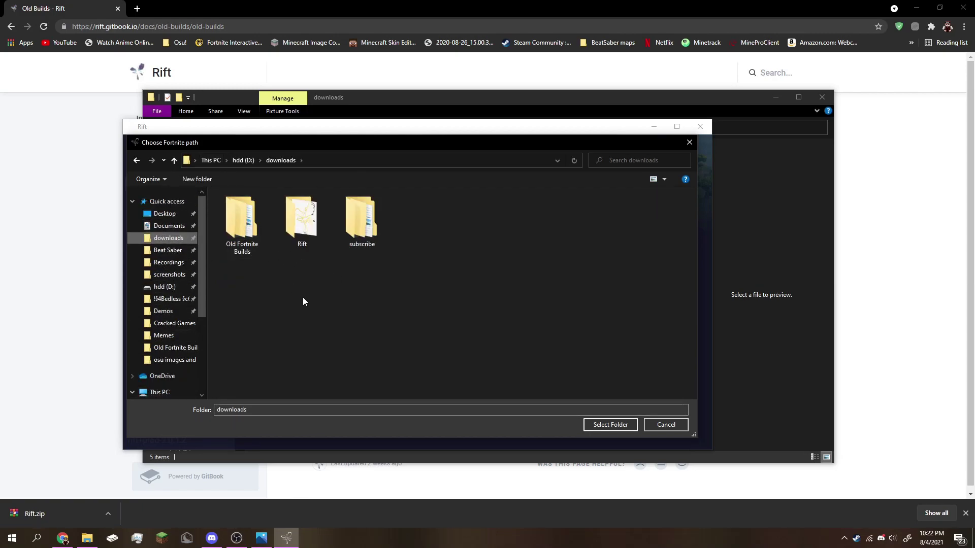
double_click(243, 233)
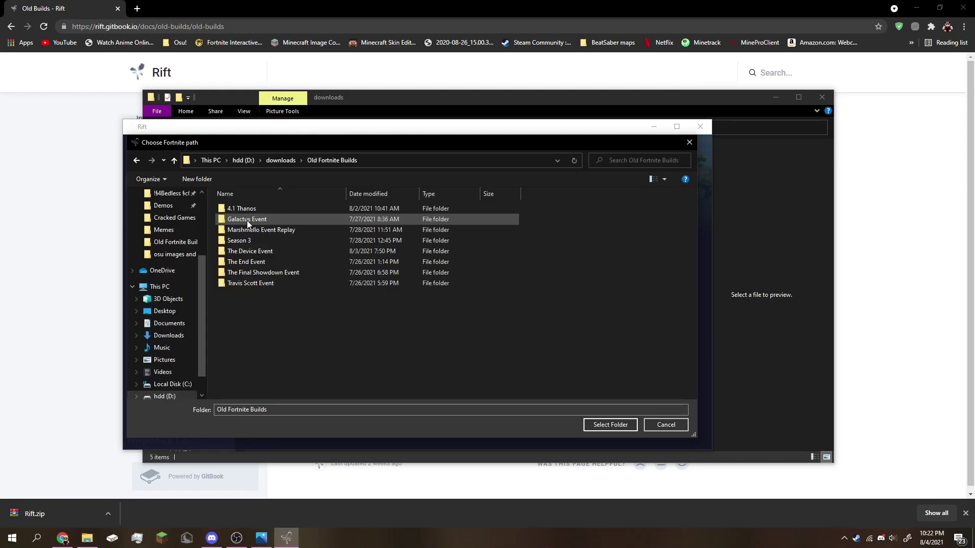
left_click(239, 261)
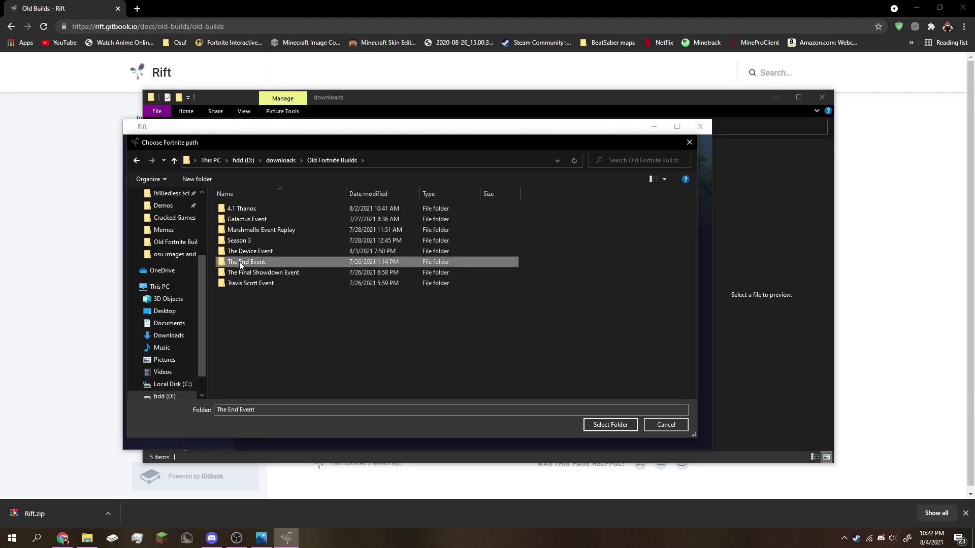
left_click(611, 426)
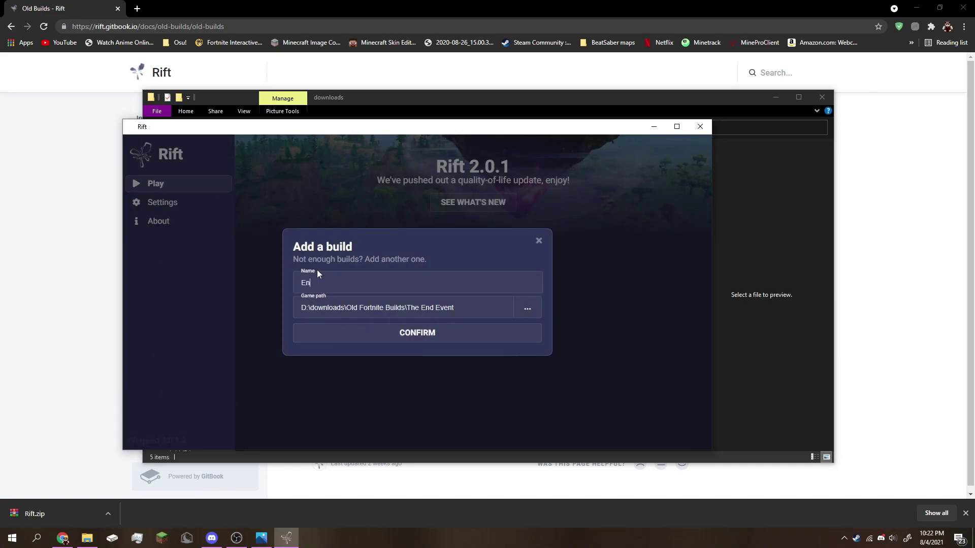
type("ent")
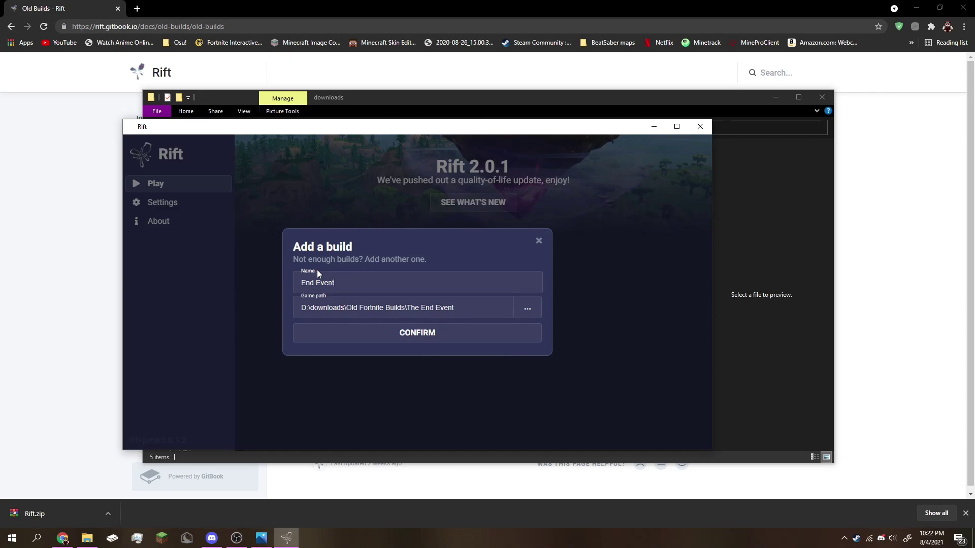
left_click(429, 336)
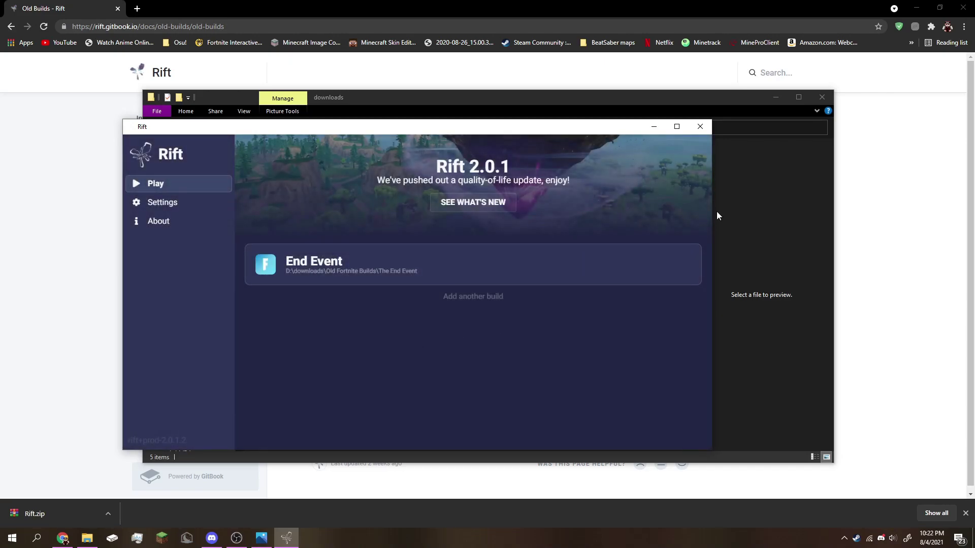
- Minimize the other windows, launch End Event, and enter the Season X Battle Royale lobby
left_click(919, 7)
left_click(782, 100)
left_click(923, 5)
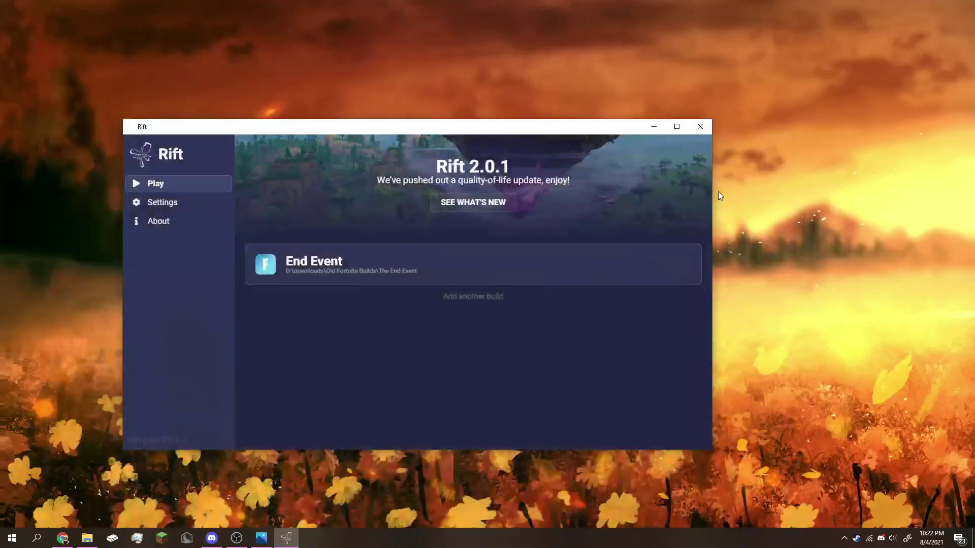
left_click(369, 265)
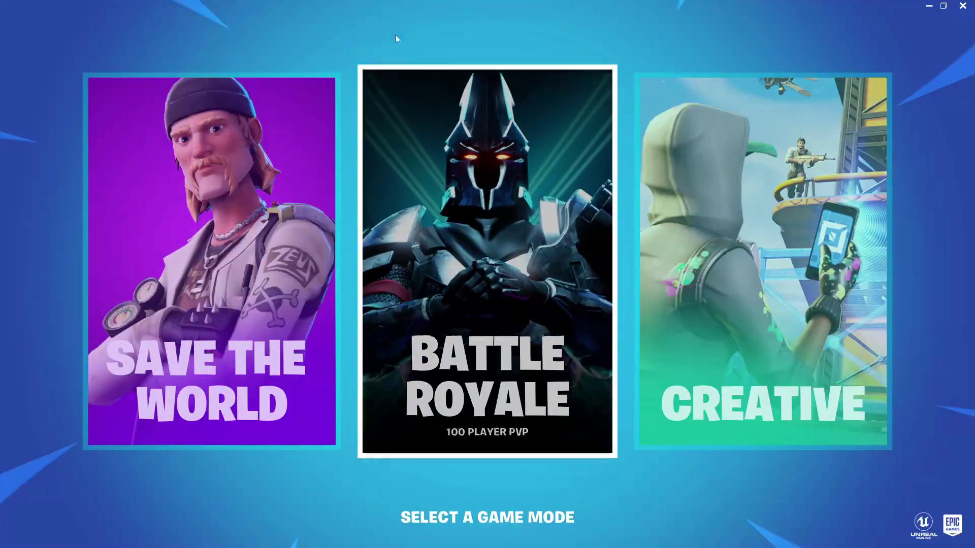
left_click(487, 148)
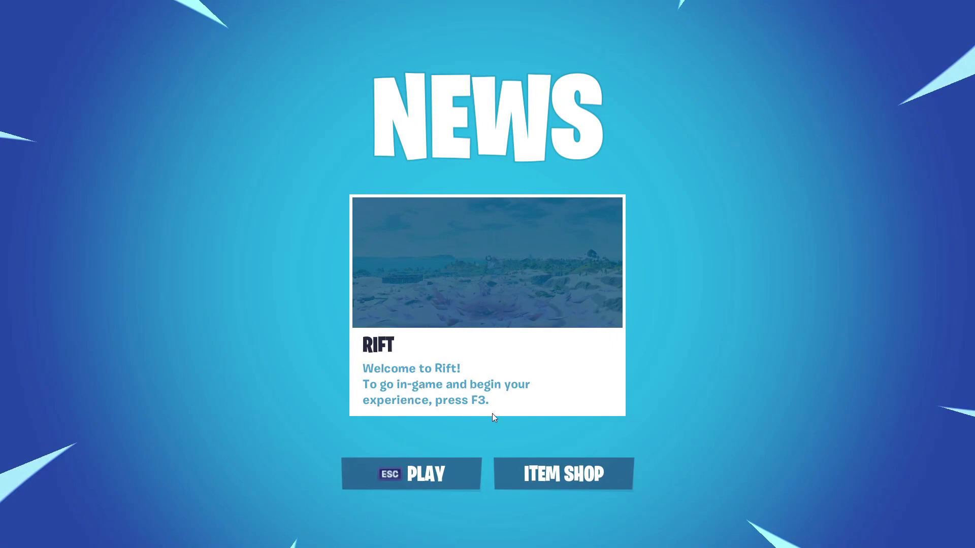
left_click(429, 473)
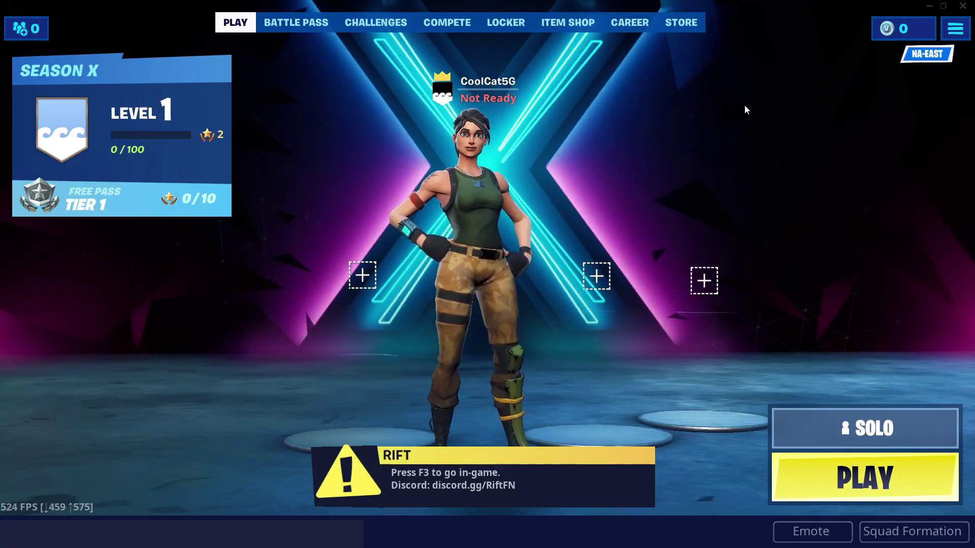
- Drop into a solo match with F3 and run north over the hill, past the birch tree, toward the trees
key("F3")
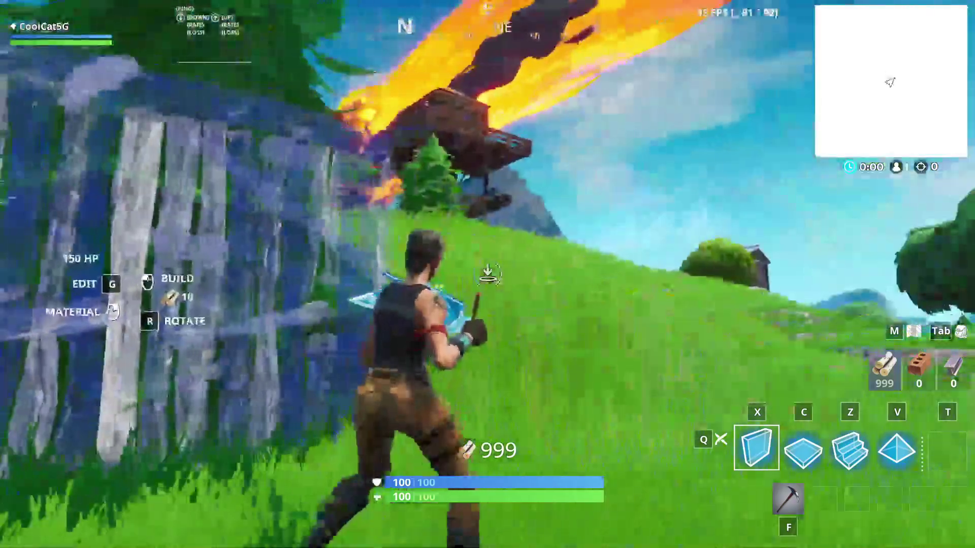
key("w")
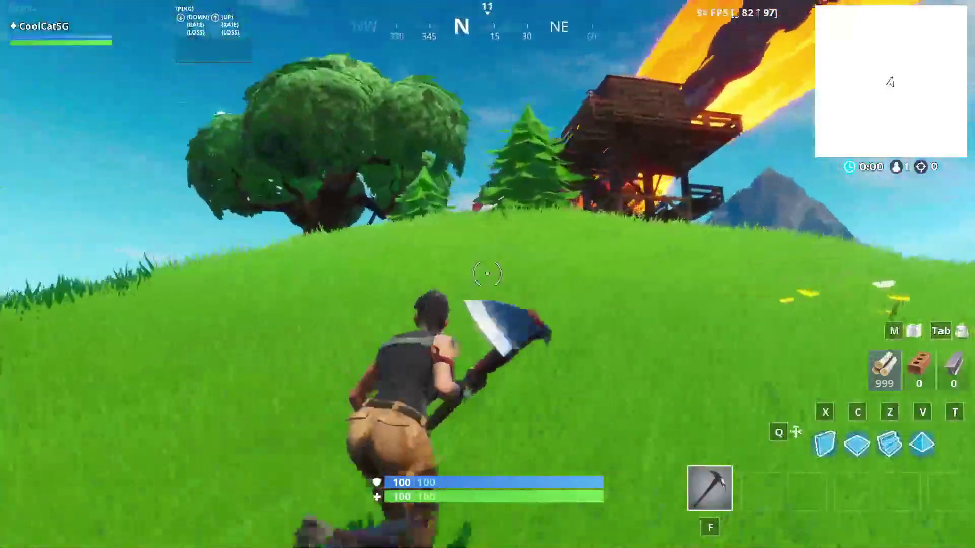
key("w")
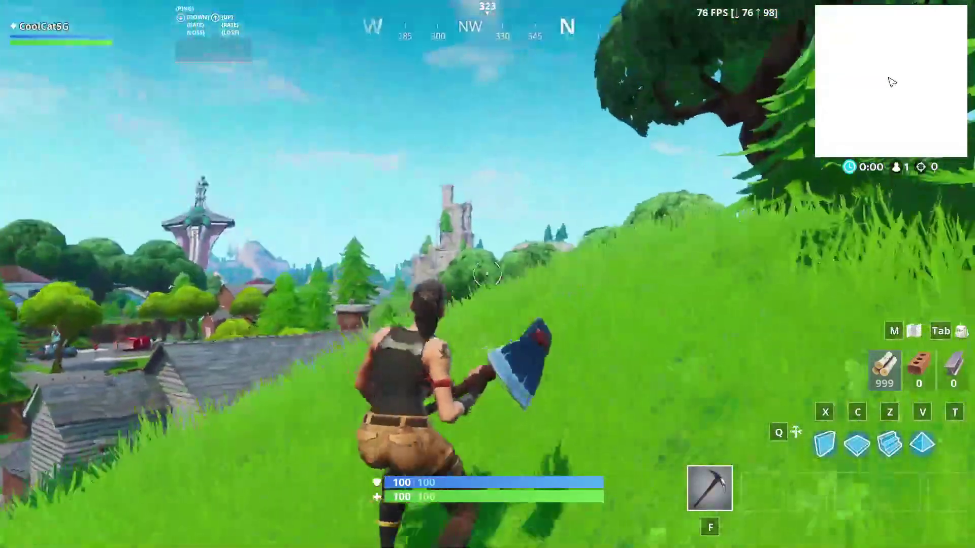
key("w")
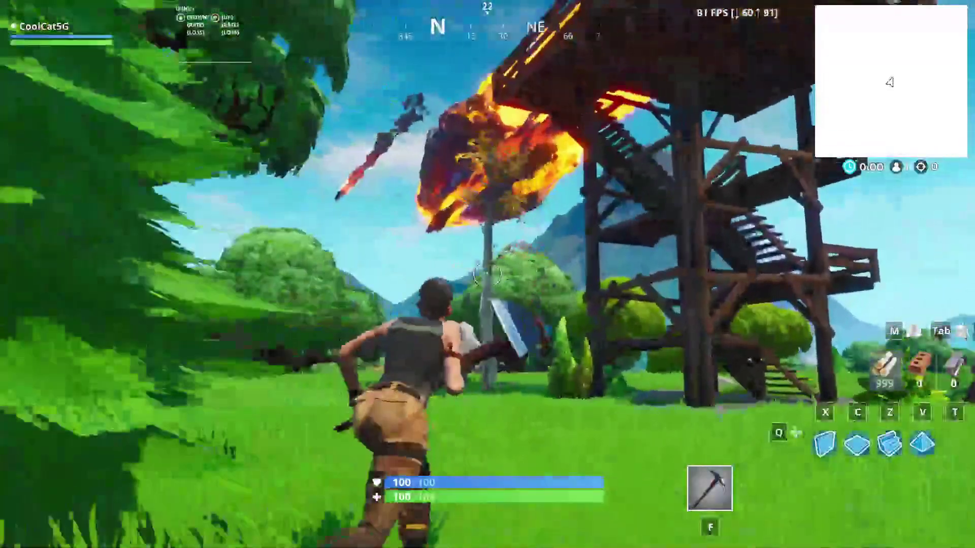
key("w")
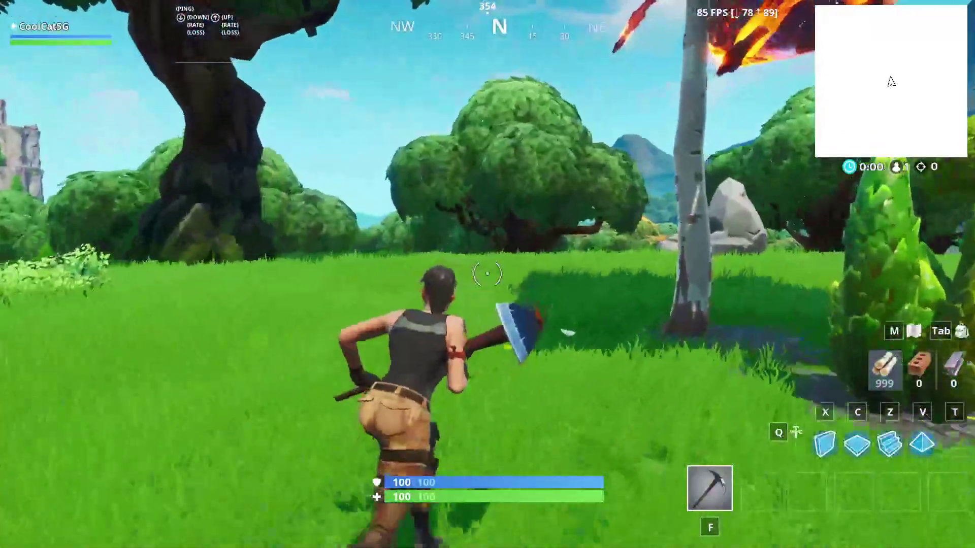
key("w")
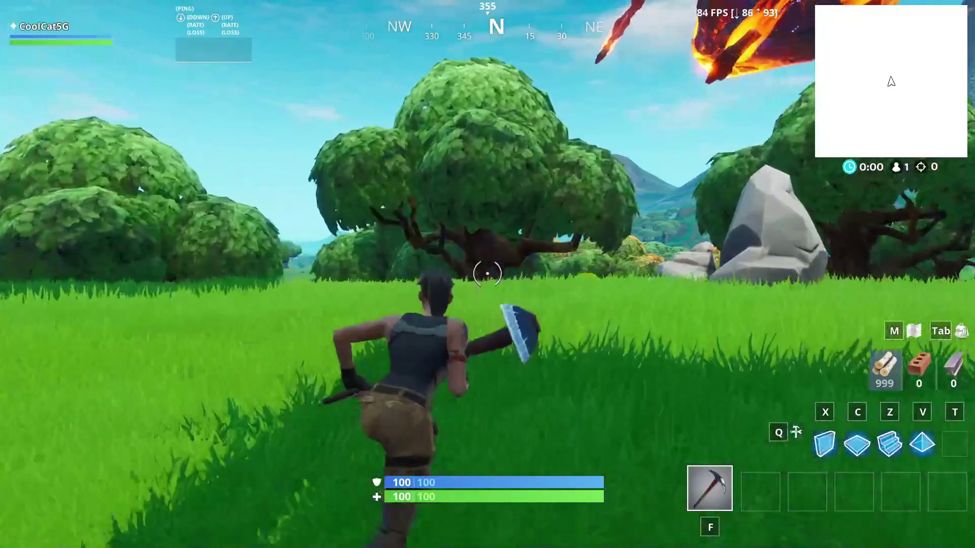
key("w")
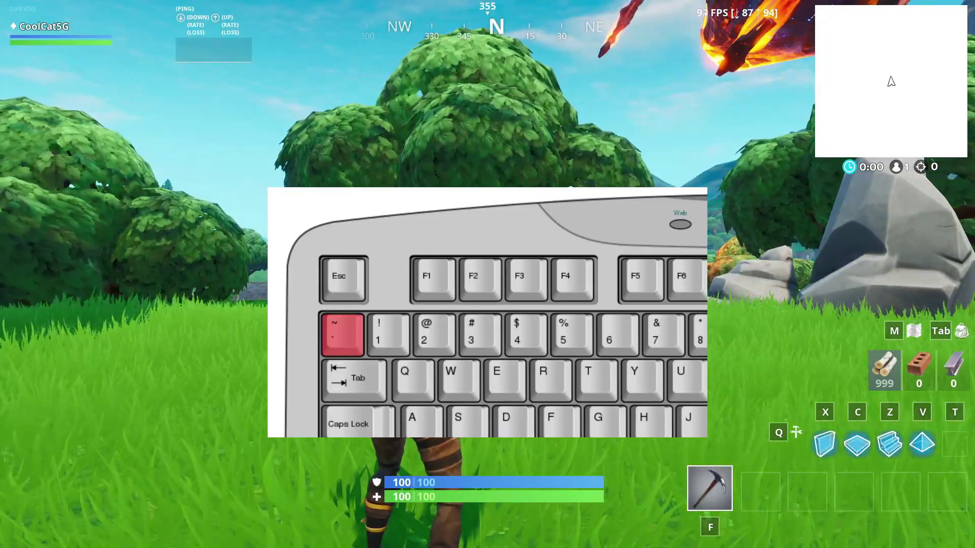
- Run 'cheatscript StartEvent' in the in-game console to trigger the End Event
key("grave")
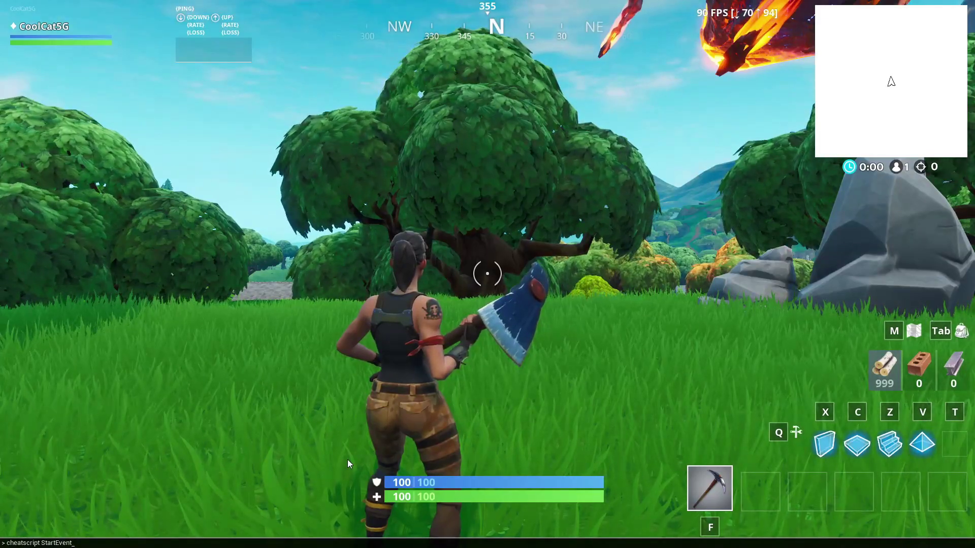
key("Return")
- Run through the night forest toward the houses while the End Event carries on
key("w")
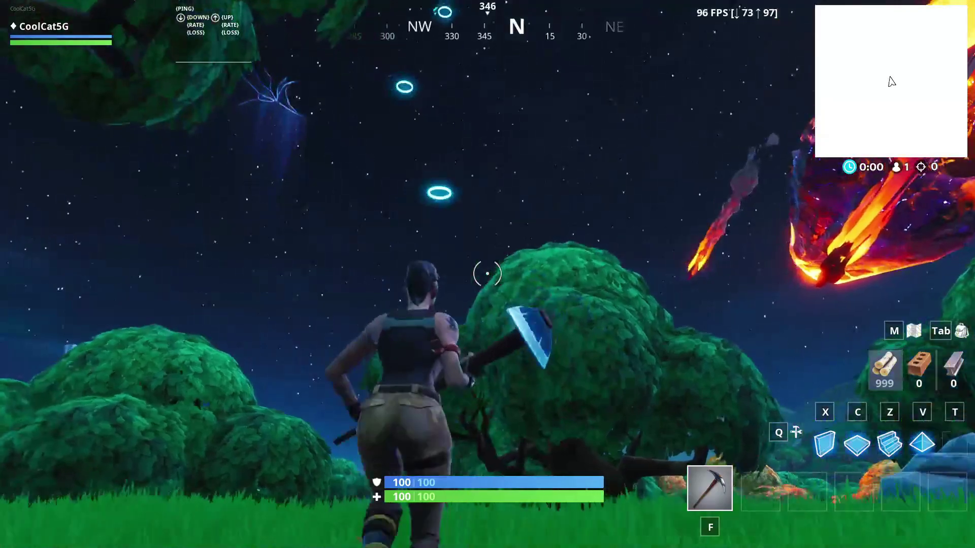
key("w")
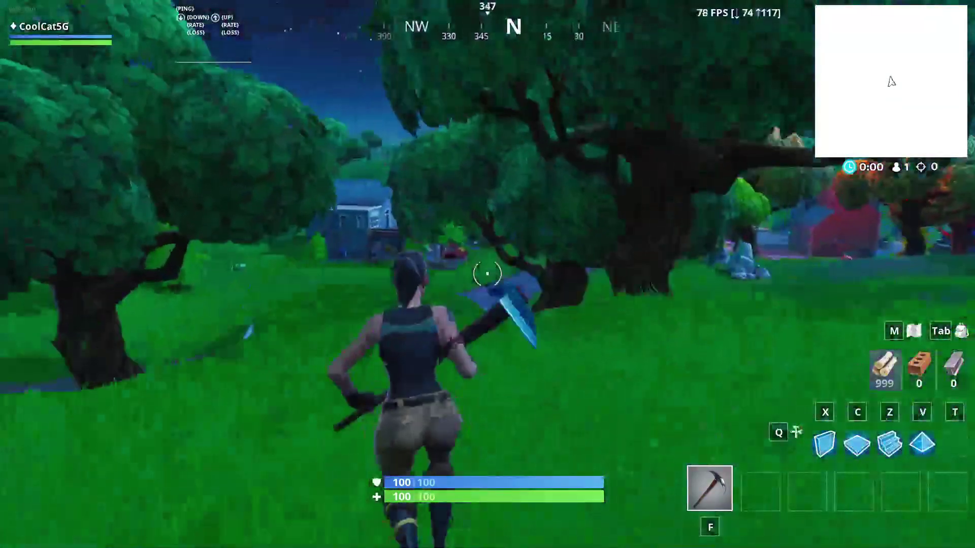
key("w")
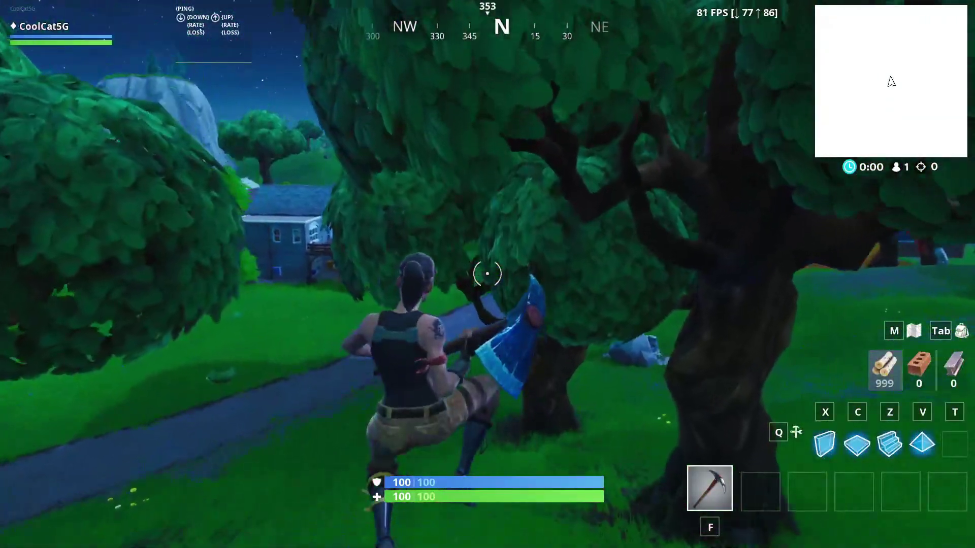
key("w")
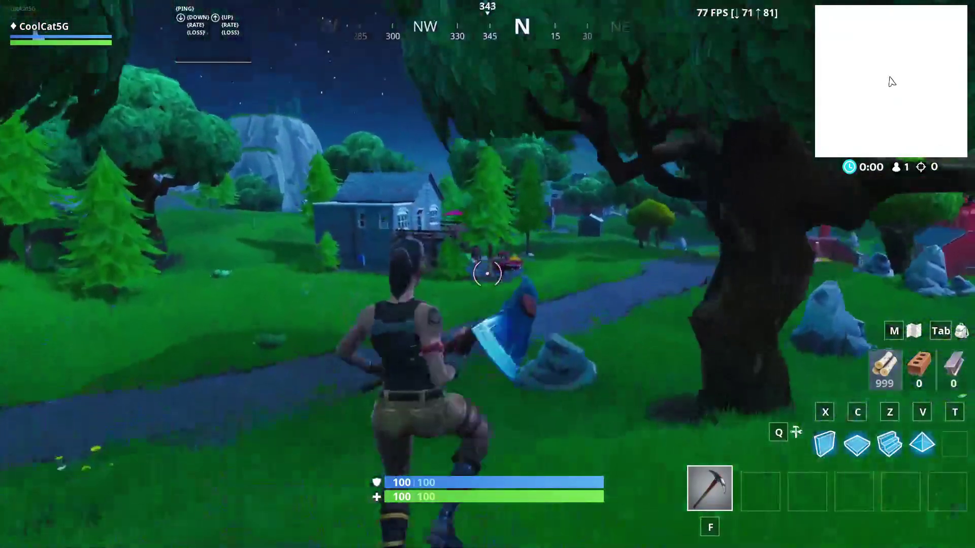
key("w")
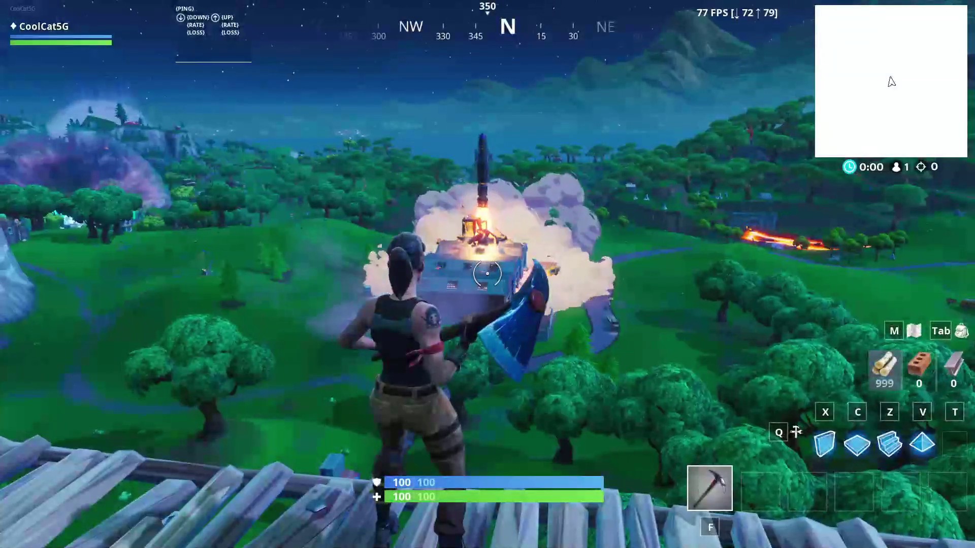